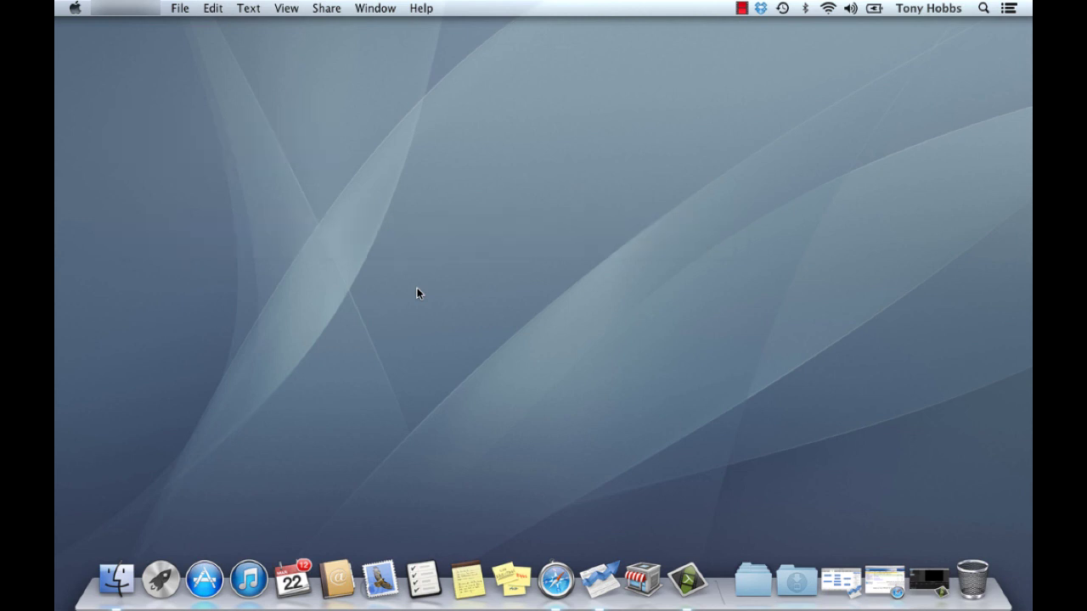
click(417, 292)
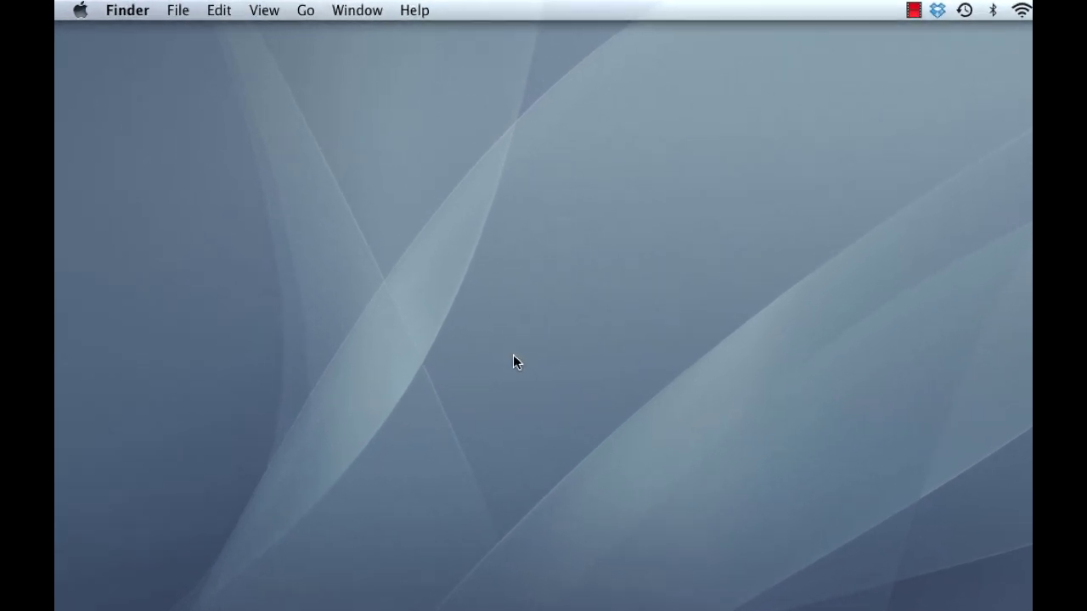
click(81, 11)
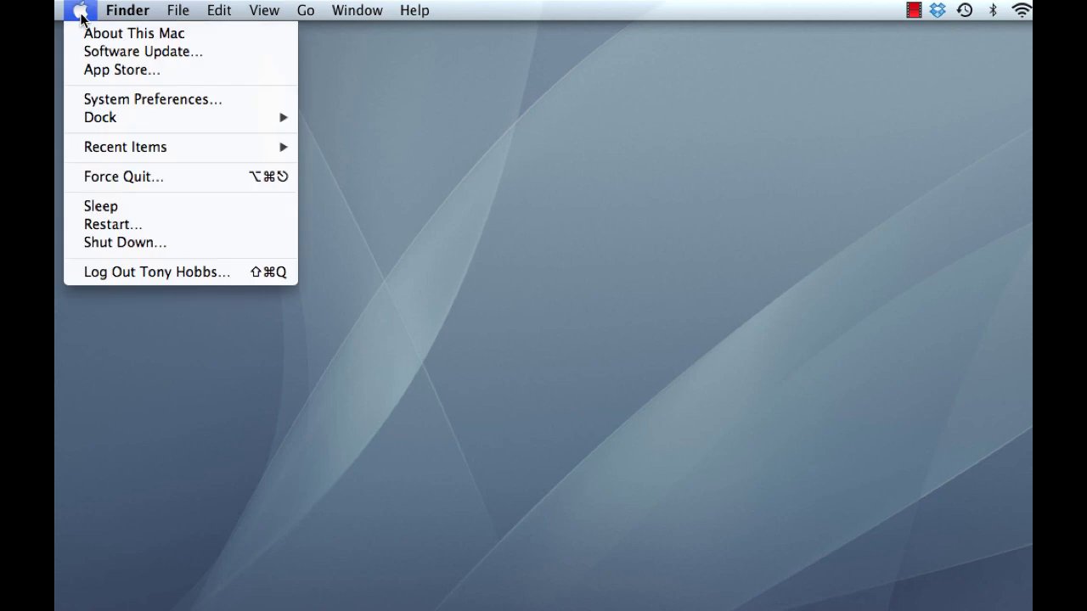
click(88, 34)
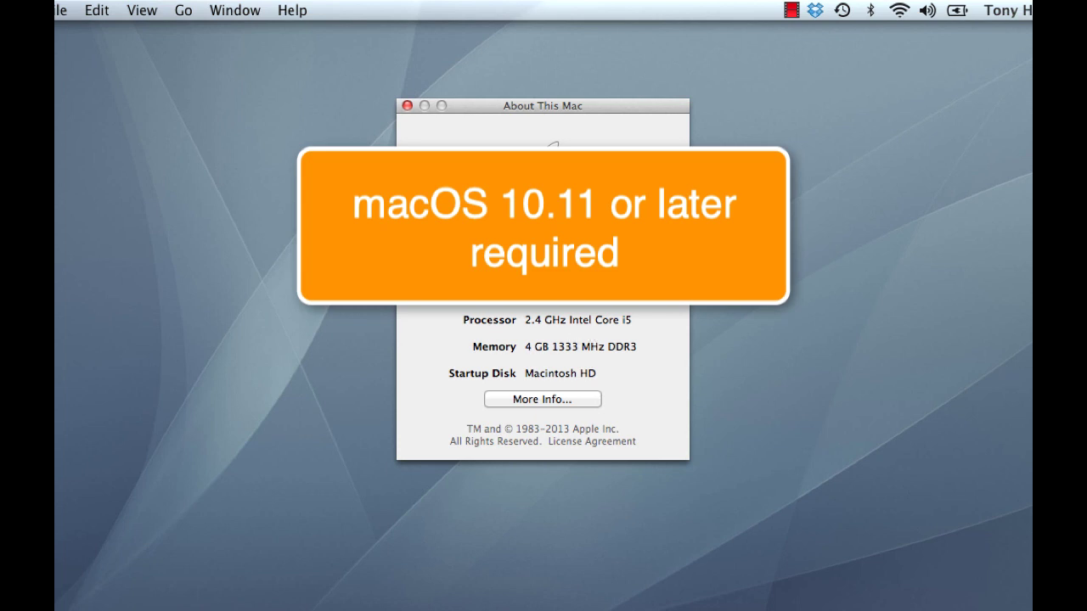
click(406, 106)
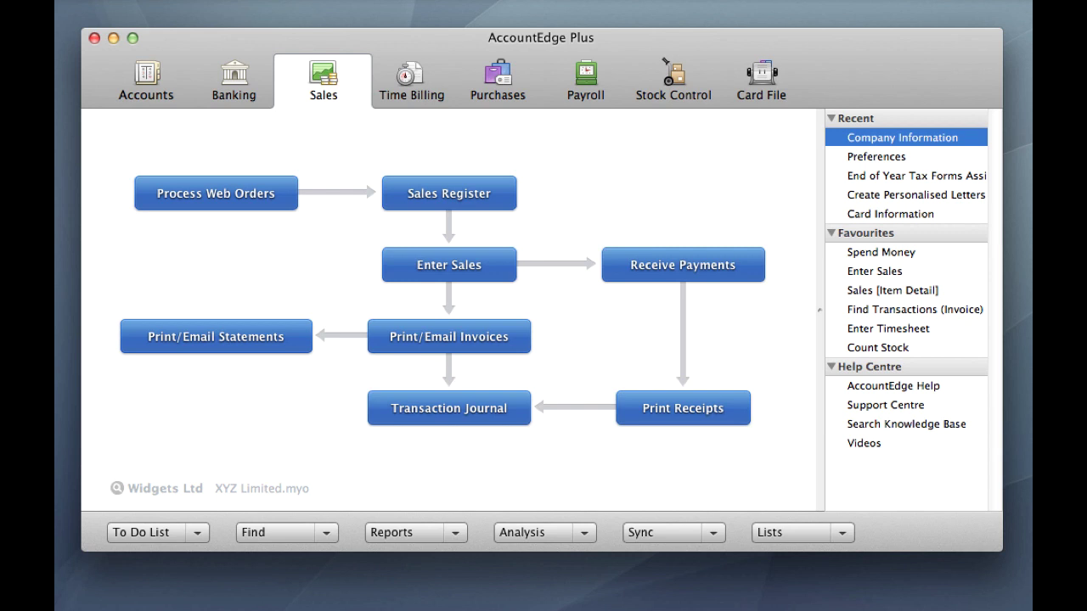
- From the Accounts command centre, open the Company Data Auditor overview for XYZ Limited.myo
click(150, 80)
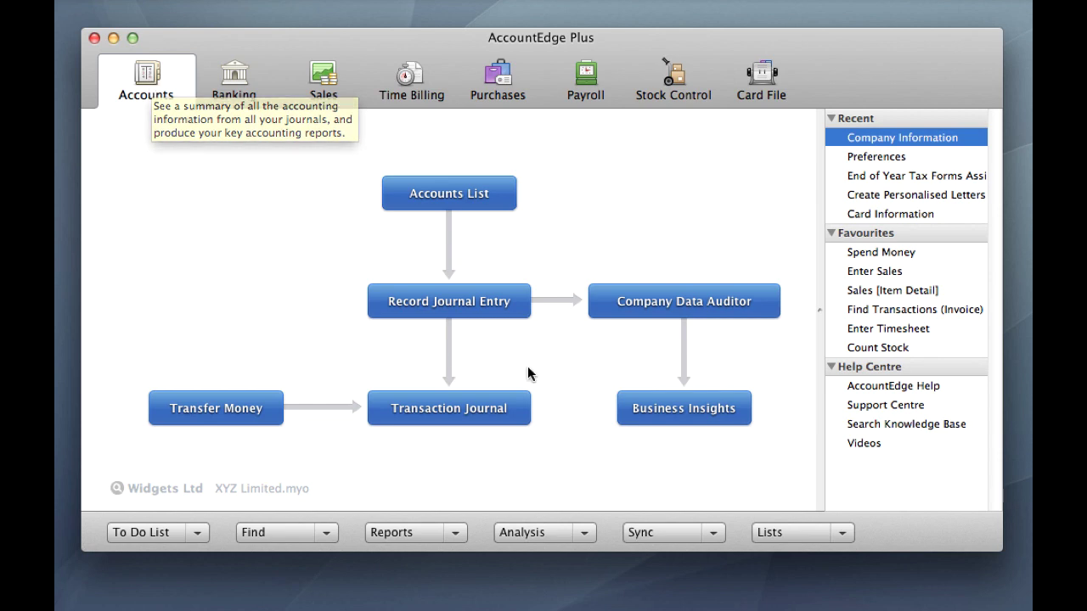
click(695, 305)
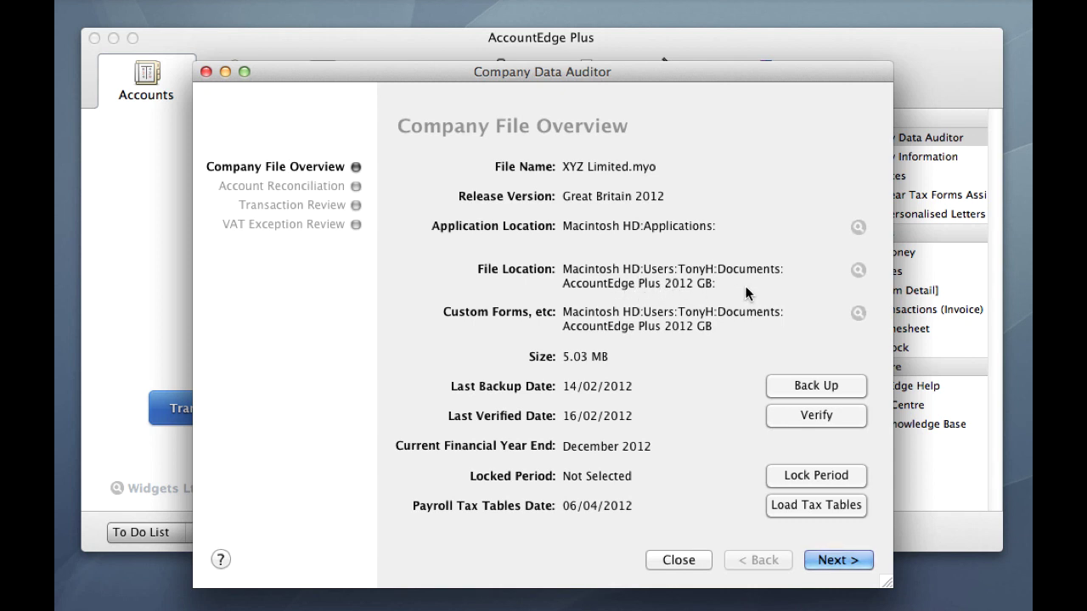
- Check the registration details (licence expiring 12-31-2013), then quit AccountEdge Plus
click(687, 559)
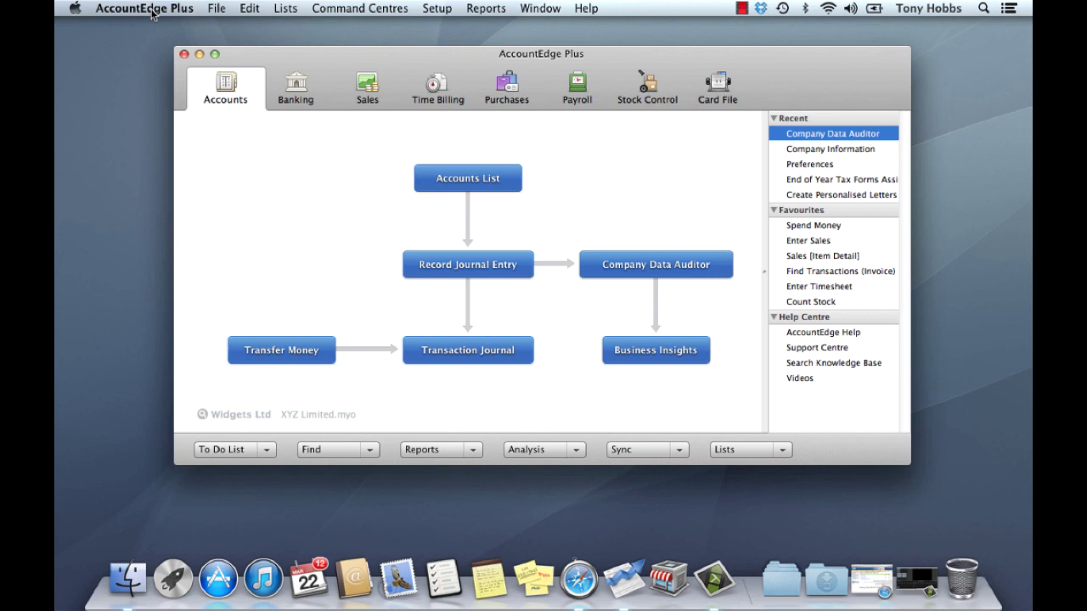
click(152, 15)
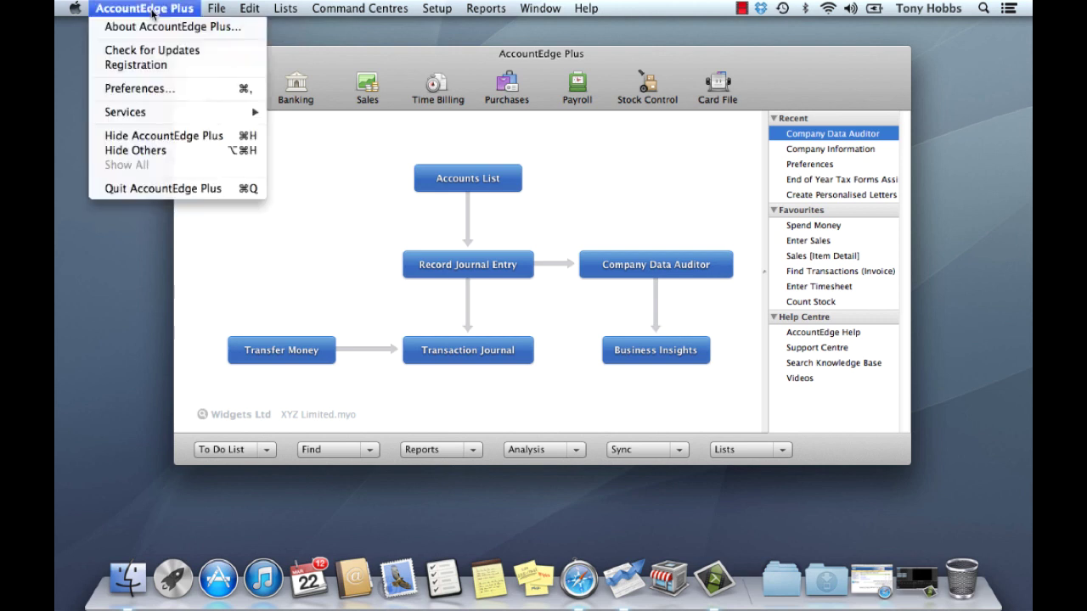
click(144, 65)
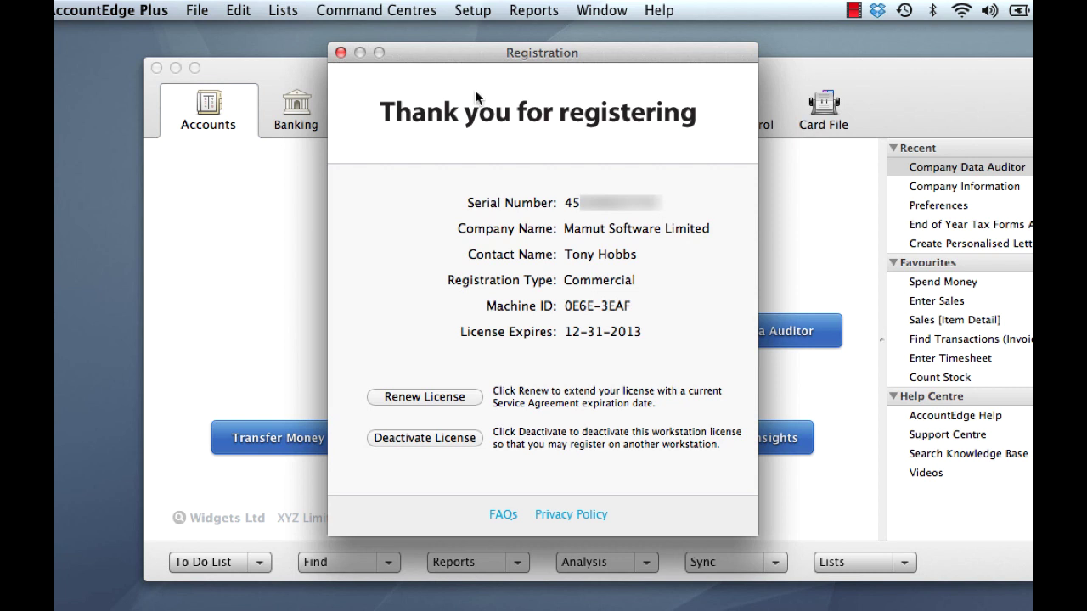
click(342, 53)
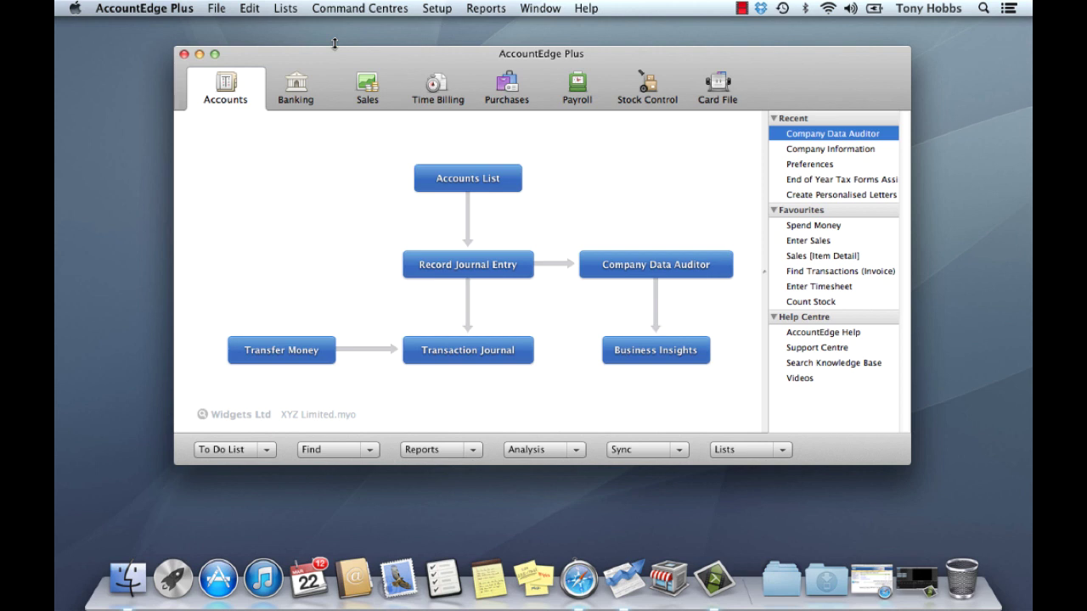
key(super+q)
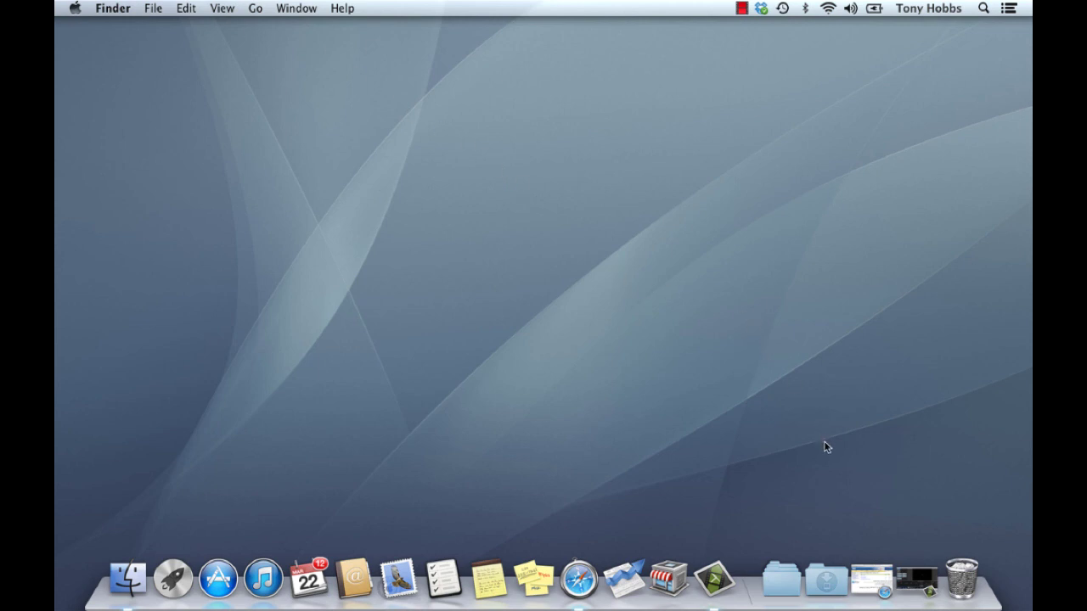
- Download the AccountEdge Plus 2013 installer from the Mamut page and open the .dmg
click(880, 580)
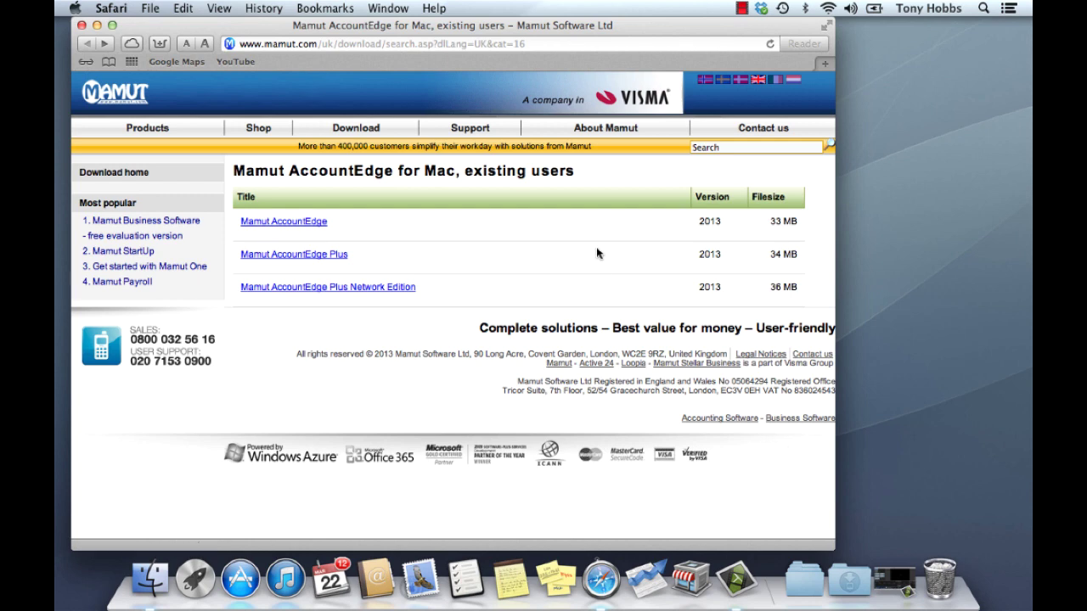
click(327, 257)
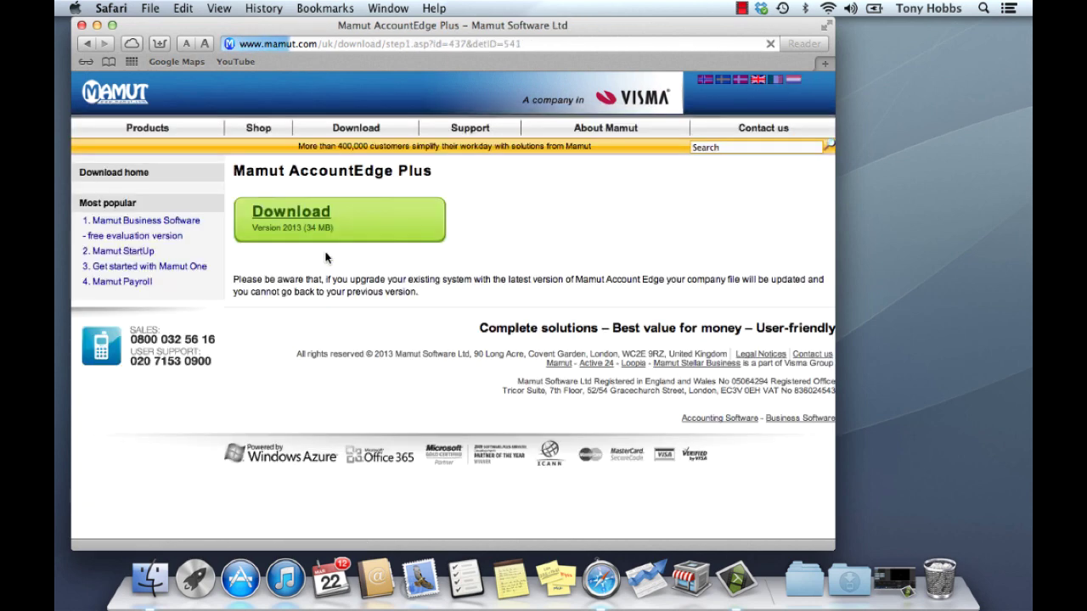
click(290, 238)
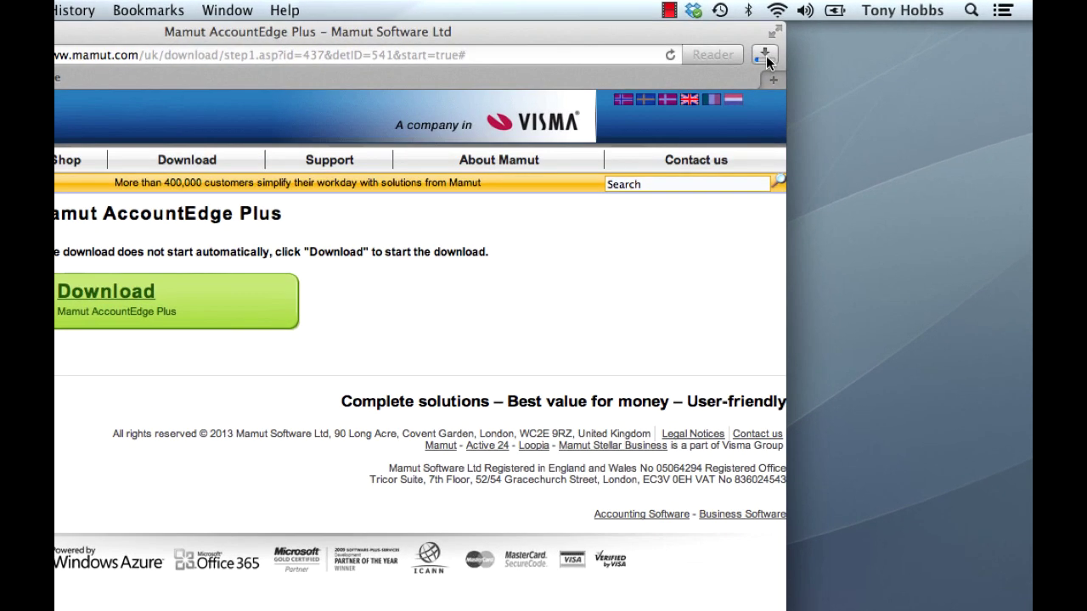
click(765, 56)
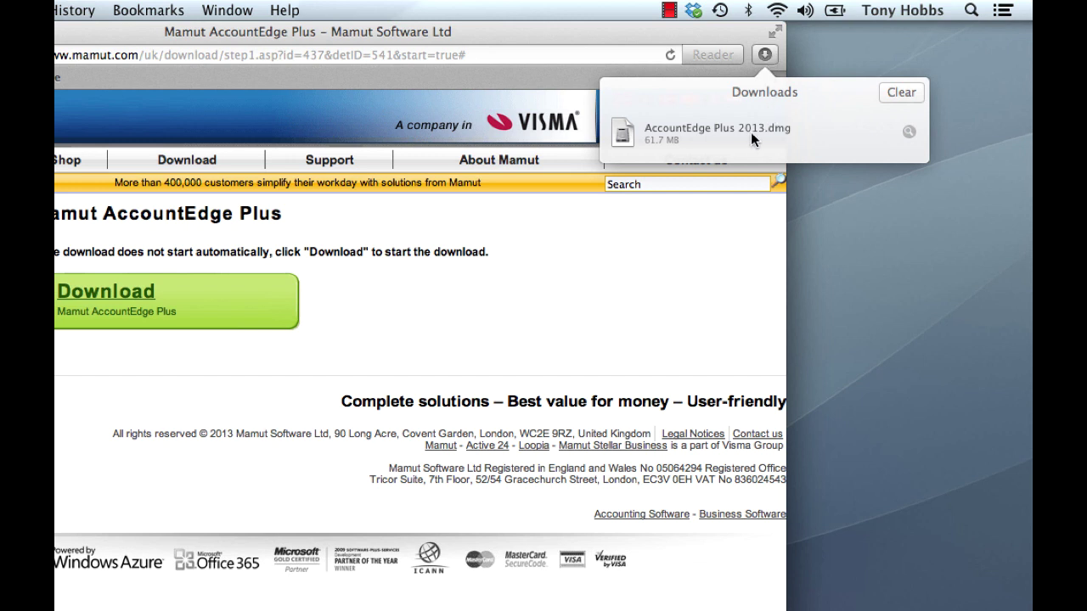
double_click(751, 132)
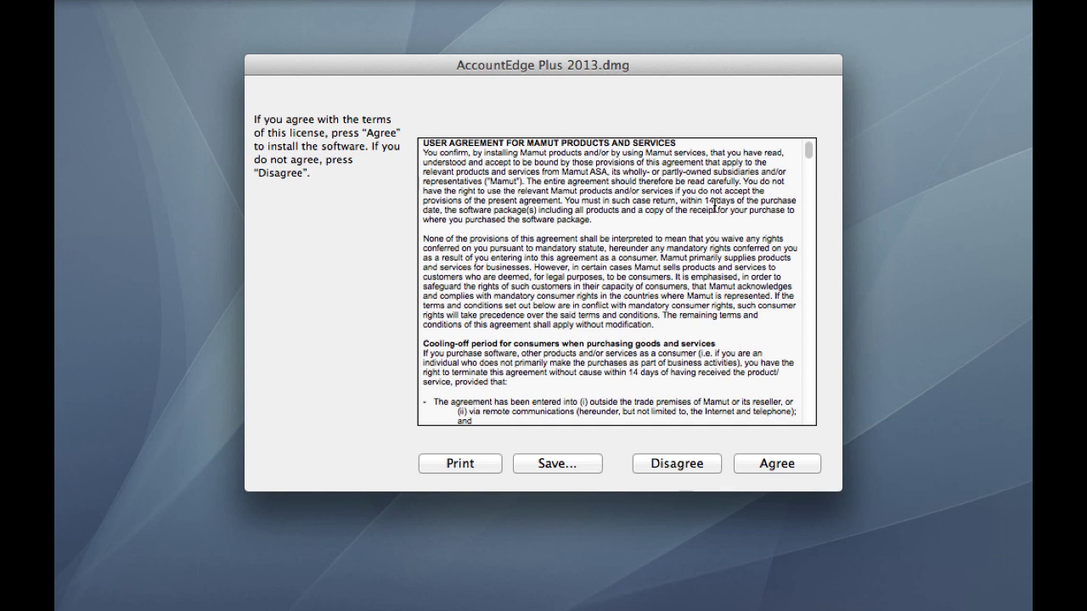
- Accept the licence and drag AccountEdge Plus 2013 onto the Applications alias
click(774, 467)
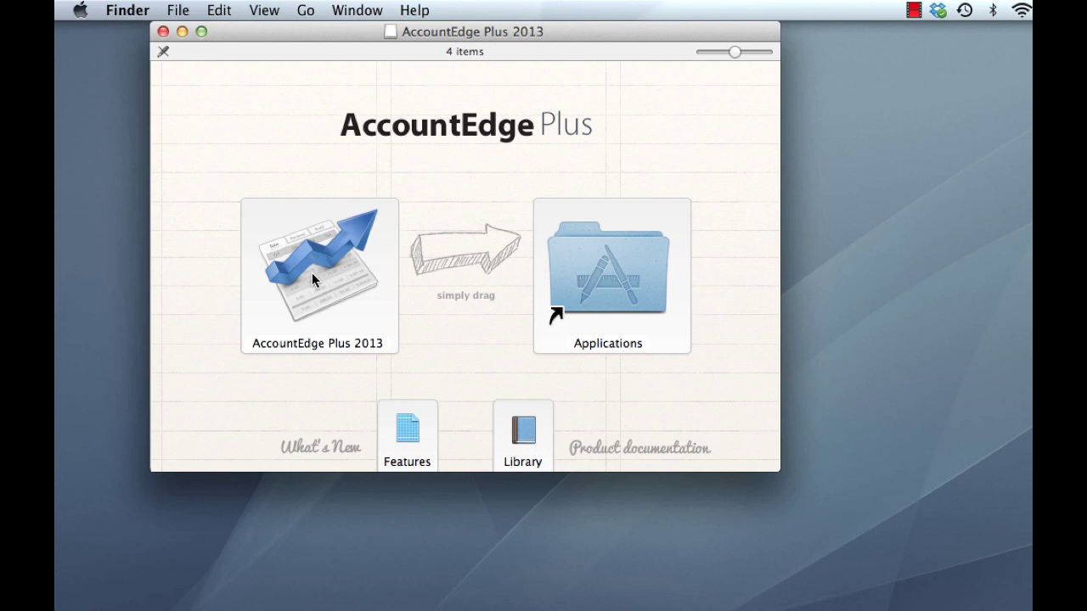
drag(312, 273, 464, 243)
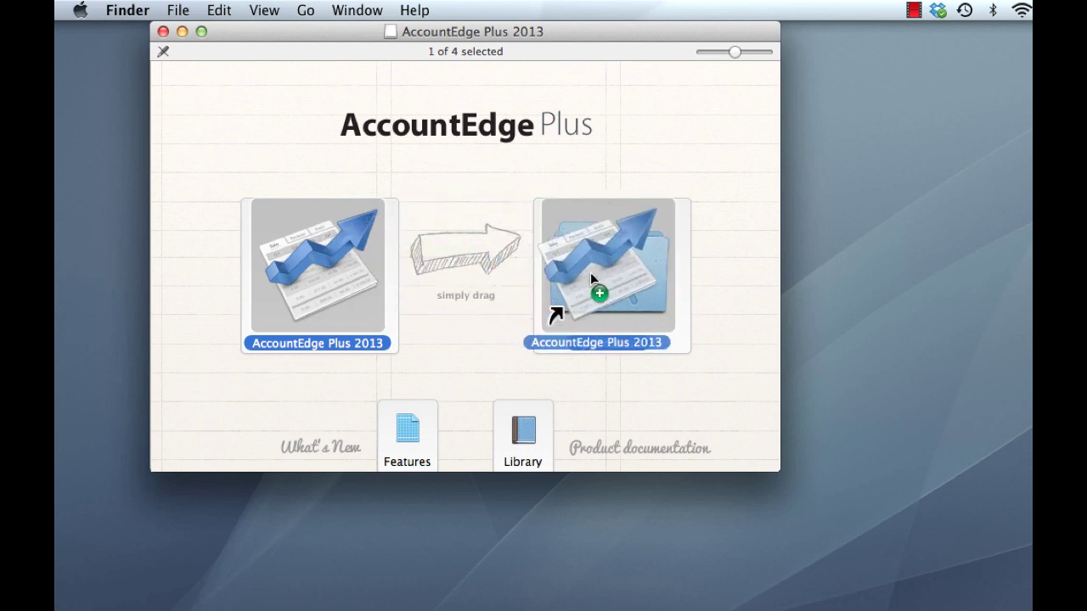
drag(465, 244, 591, 272)
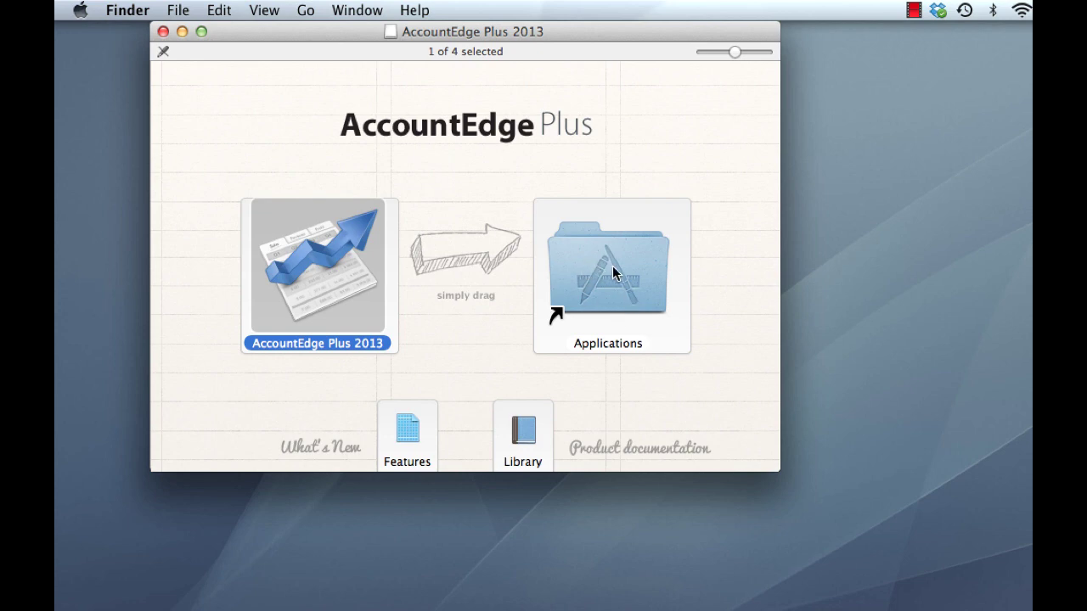
- Add AccountEdge Plus 2013 to the Dock and remove the 2012 icon from it
double_click(609, 266)
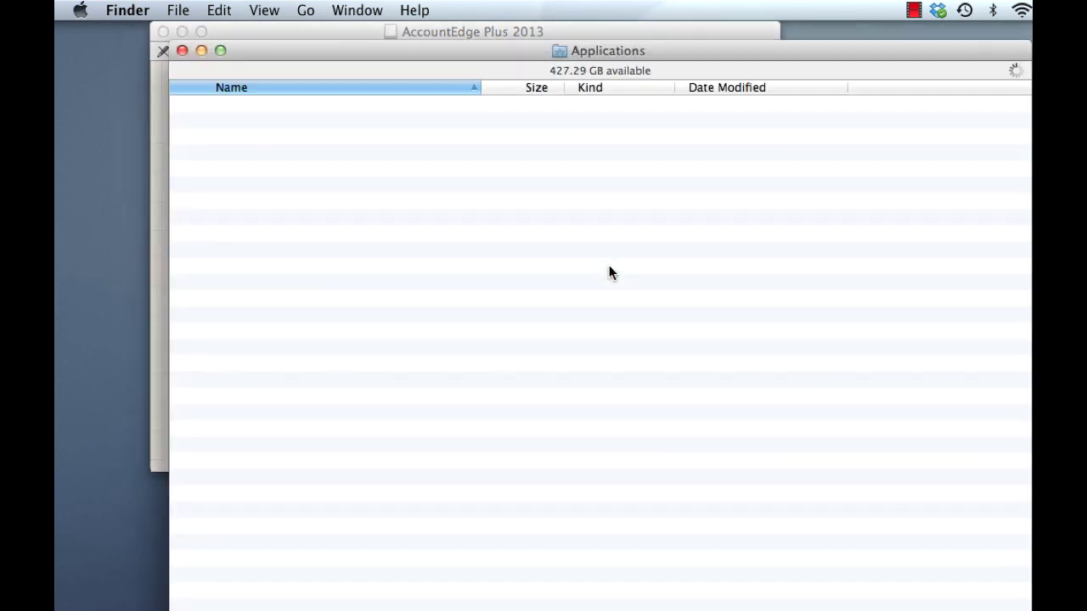
scroll(719, 284, up, 2)
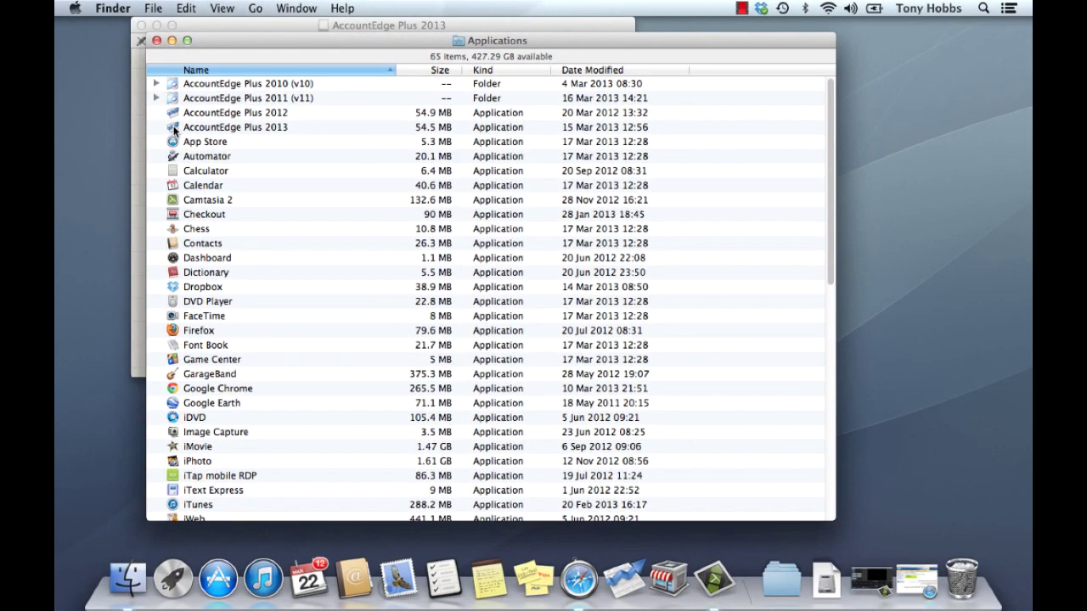
drag(175, 130, 585, 562)
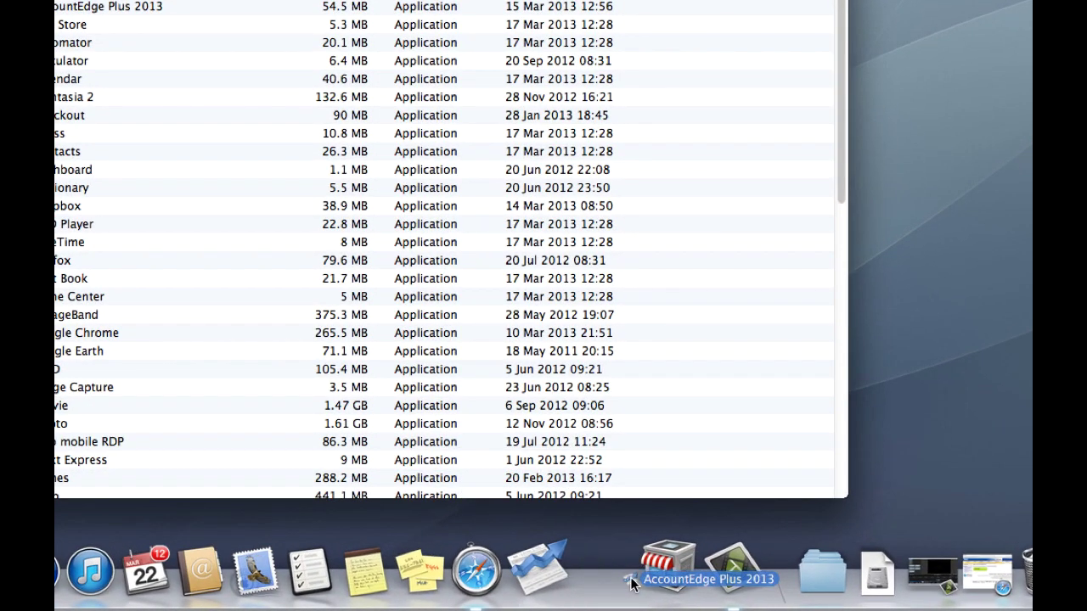
mouse_move(535, 549)
mouse_down()
mouse_move(619, 582)
mouse_move(606, 584)
mouse_up()
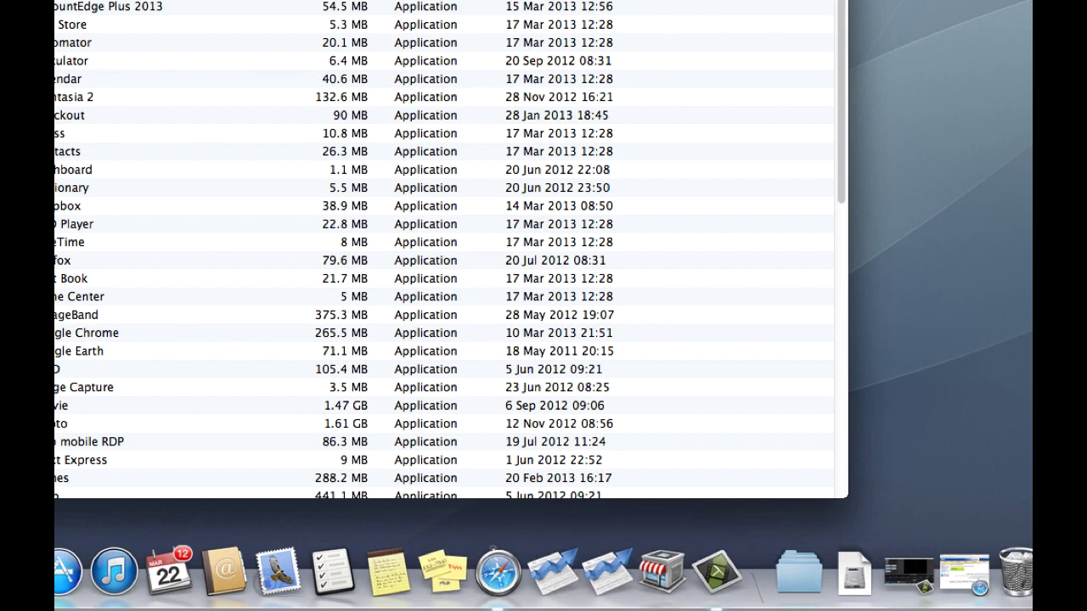
key(super+w)
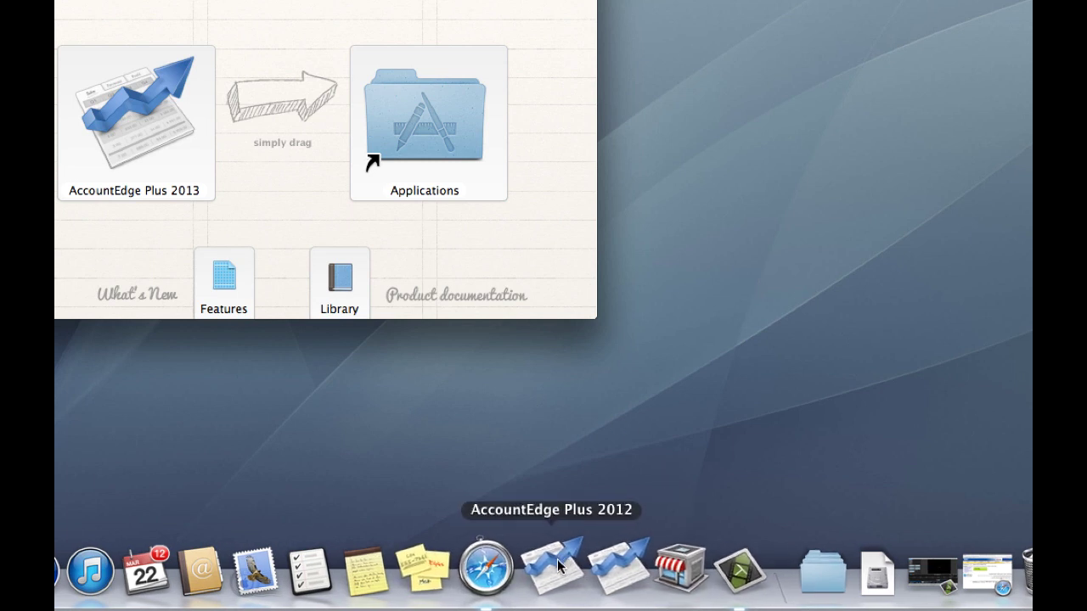
drag(556, 563, 460, 421)
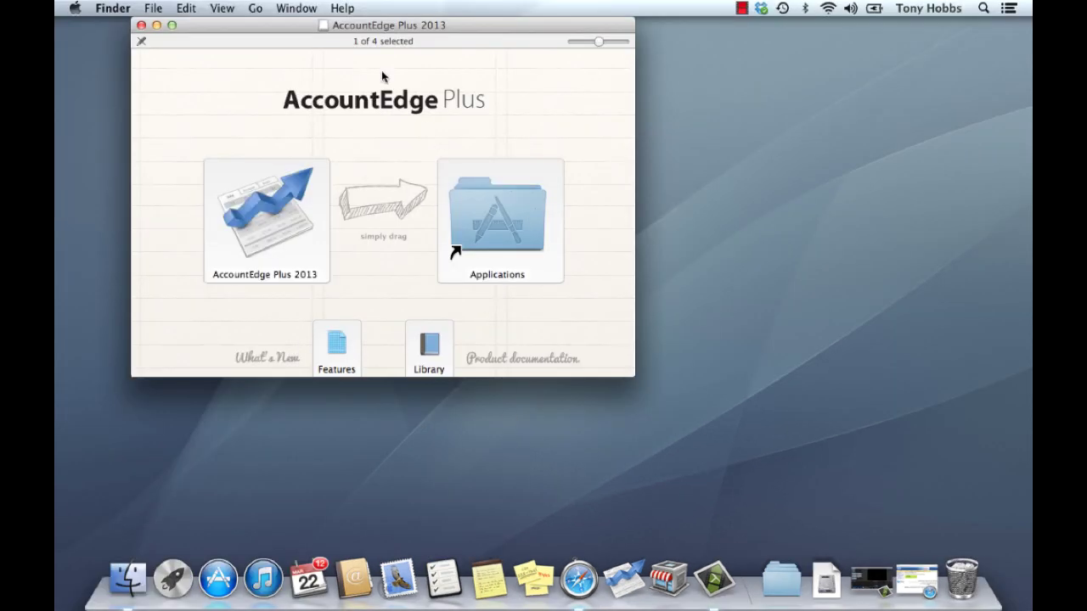
- Close the disk-image window, launch AccountEdge Plus 2013 from the Dock, and centre its Welcome window
click(141, 26)
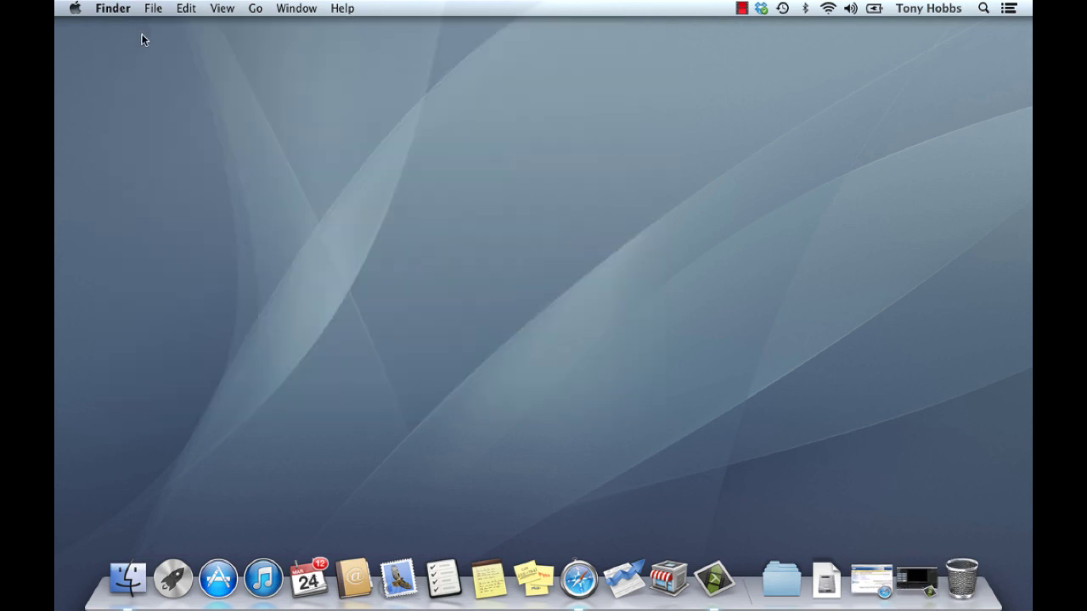
click(627, 588)
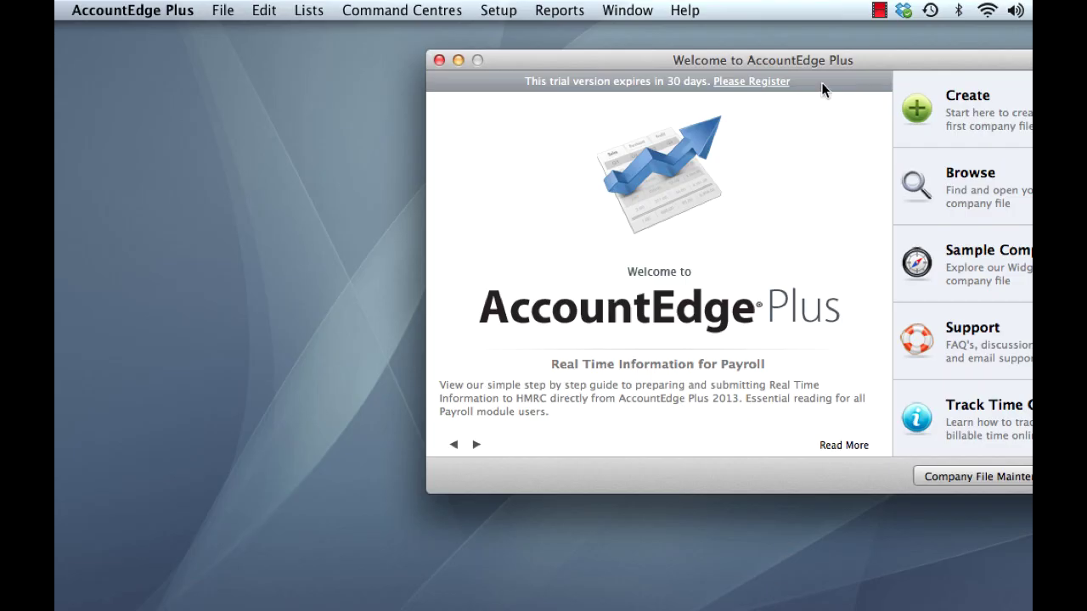
drag(777, 65, 563, 74)
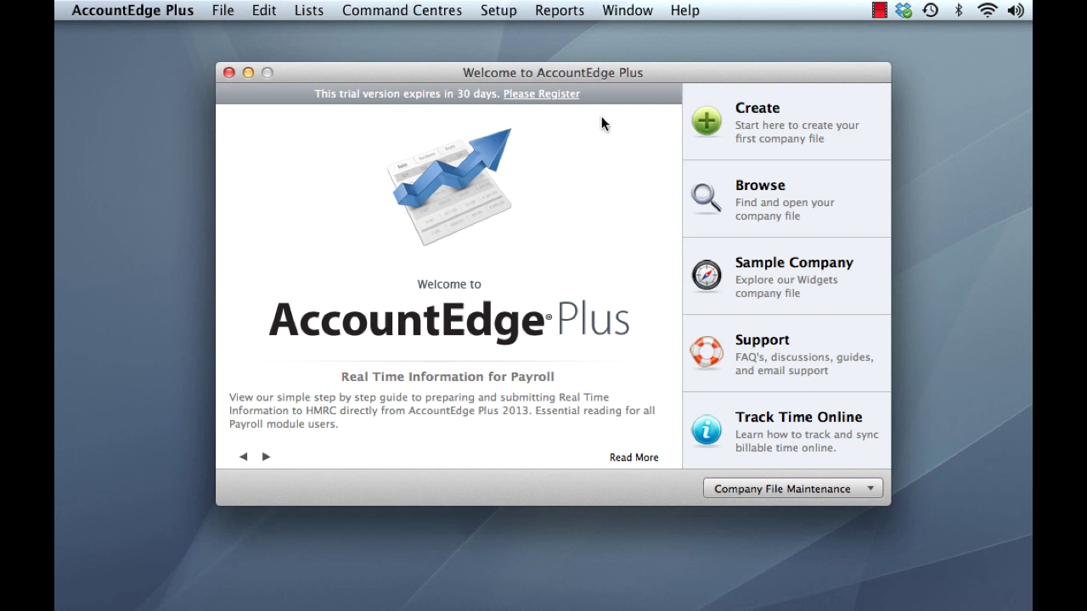
- Enter serial number 45, company Widgets Limited, John Smith, and Long Acre, Covent Garden, London
click(537, 94)
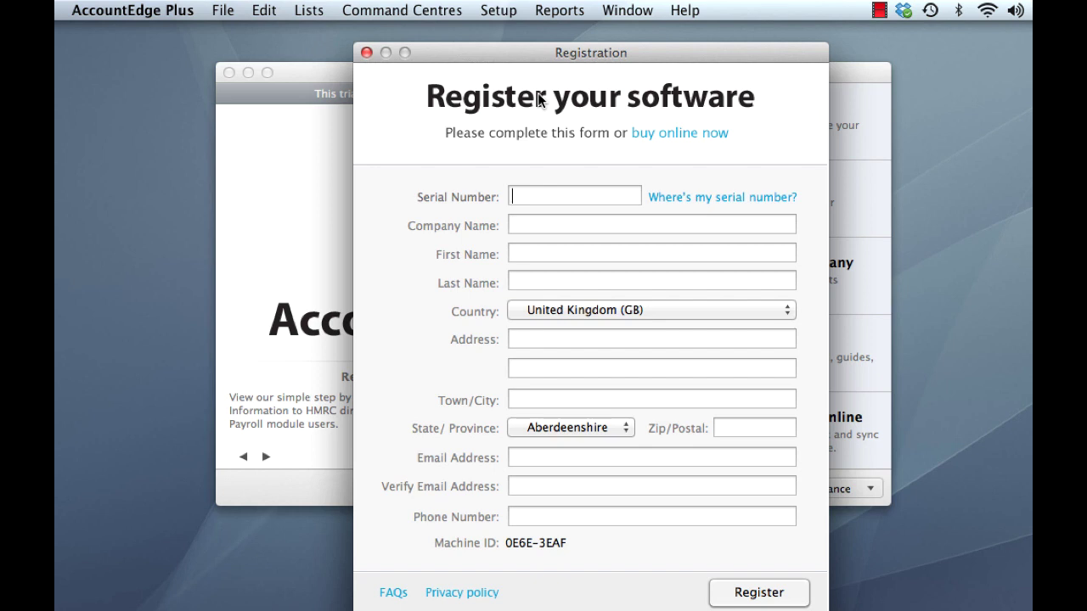
text(45)
key(Tab)
text(Widgets Limited)
key(Tab)
text(JohnSmith Long Acre	Covent Garden	London)
key(space)
text(Greater London)
key(Return)
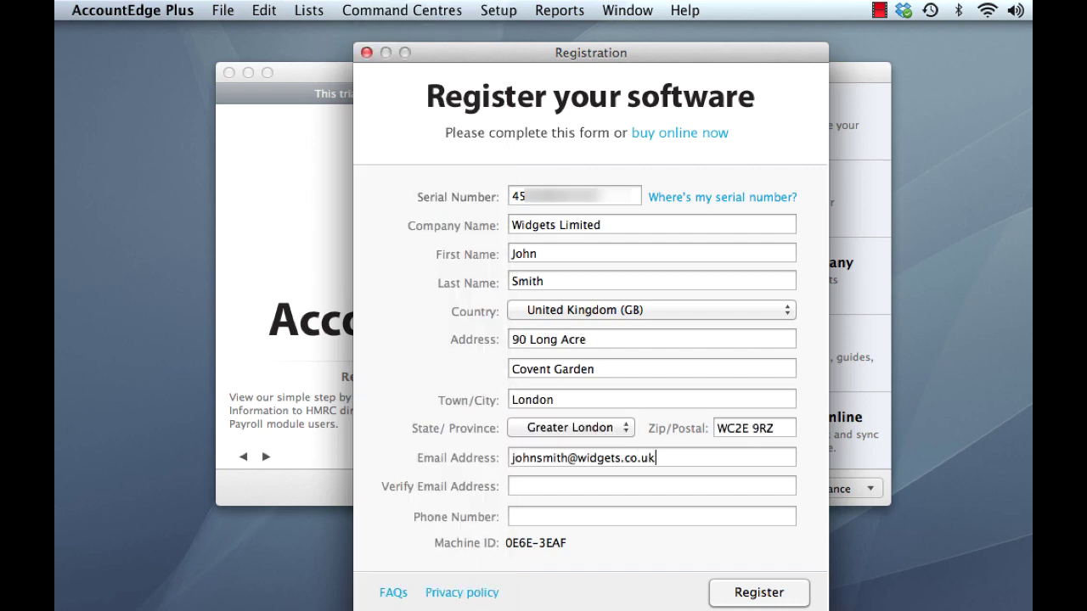
key(Tab)
key(Tab)
text(01555555555)
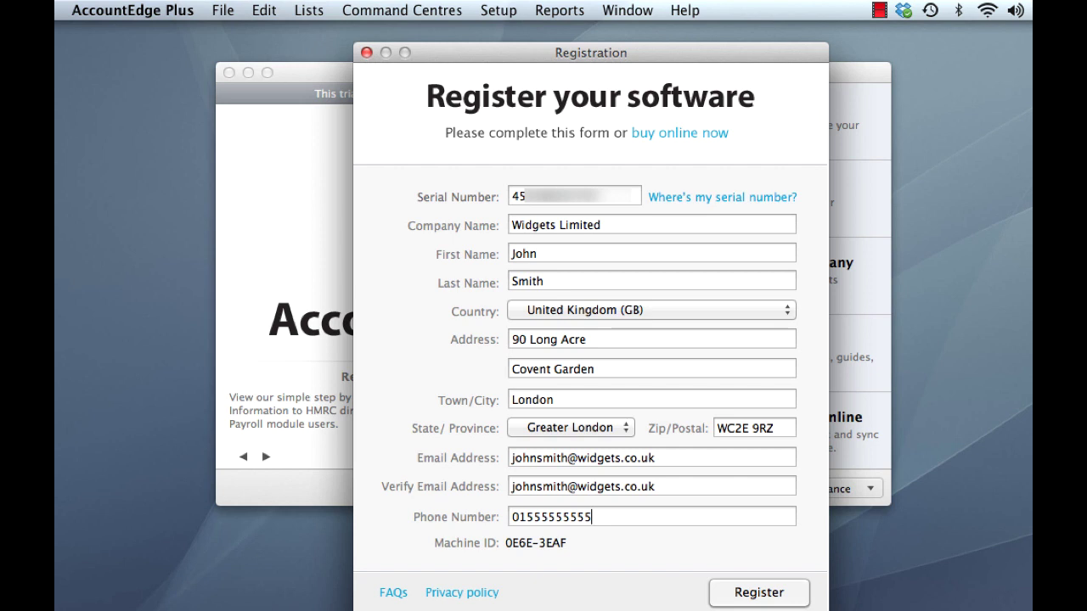
click(783, 593)
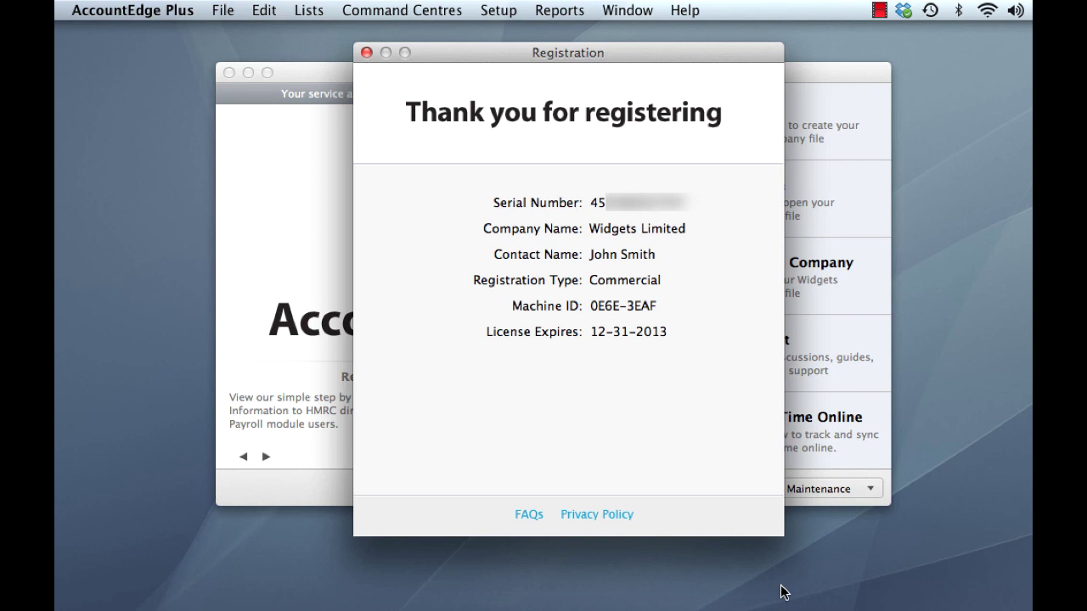
- Close the registration thank-you window to get back to the Welcome window
click(367, 53)
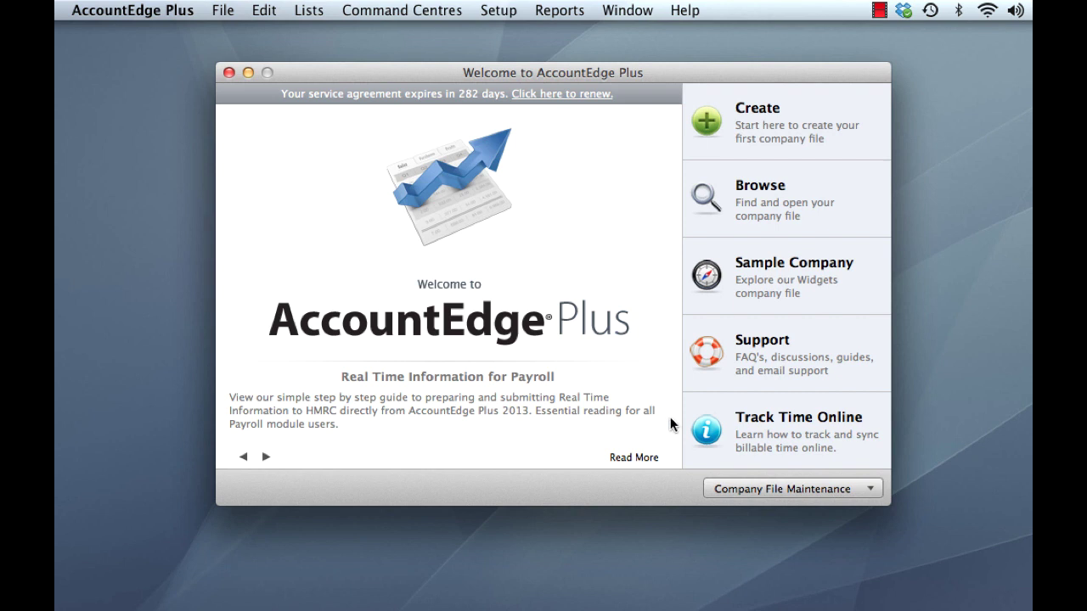
- Run Migrate previous version to copy the 2012 customised forms, reports, letters and graphics
click(807, 491)
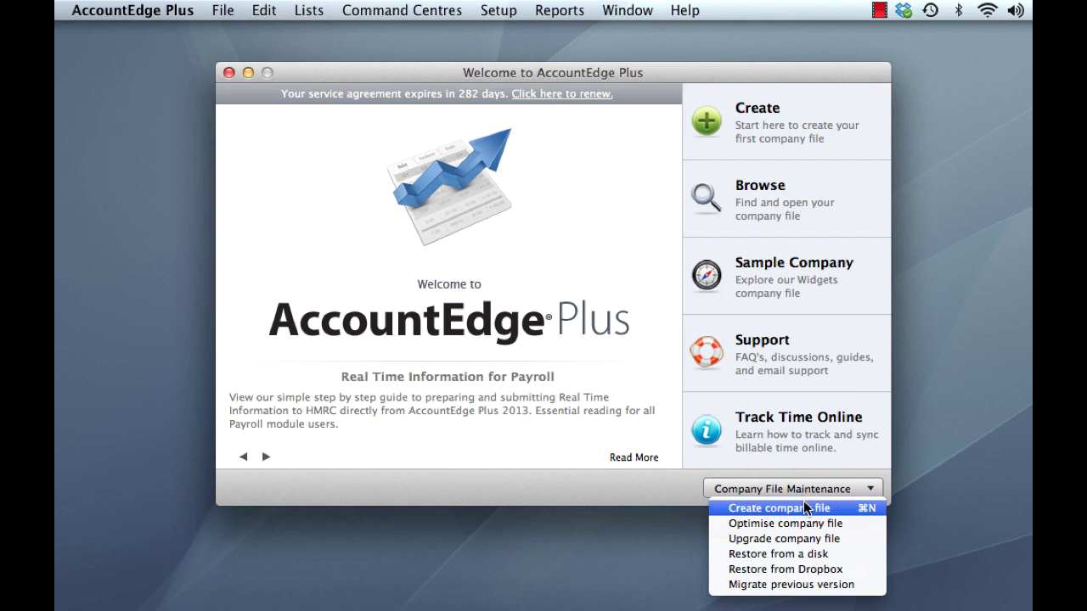
click(798, 588)
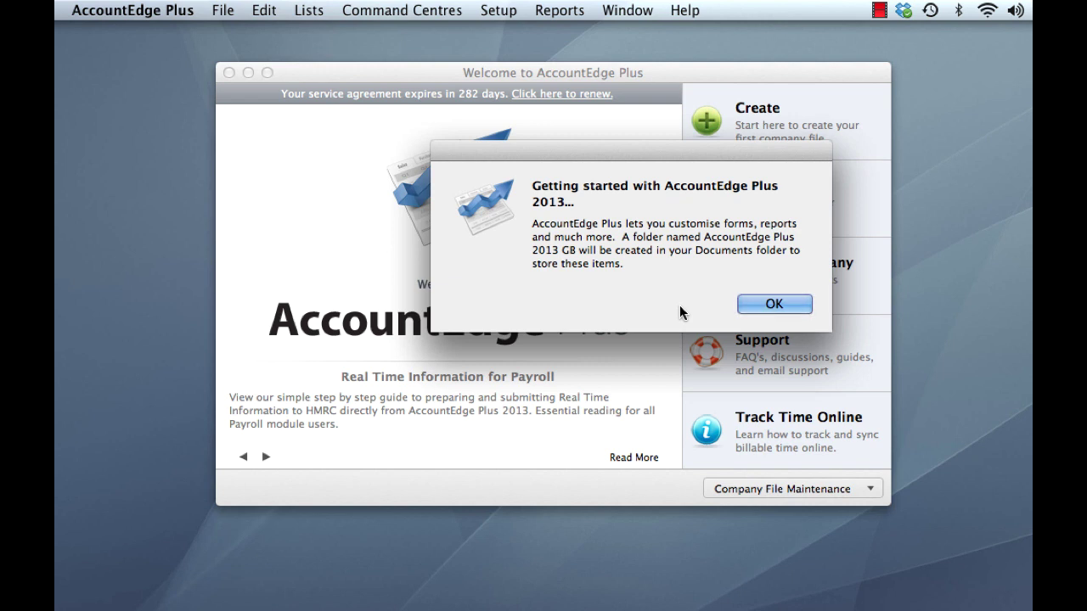
click(773, 305)
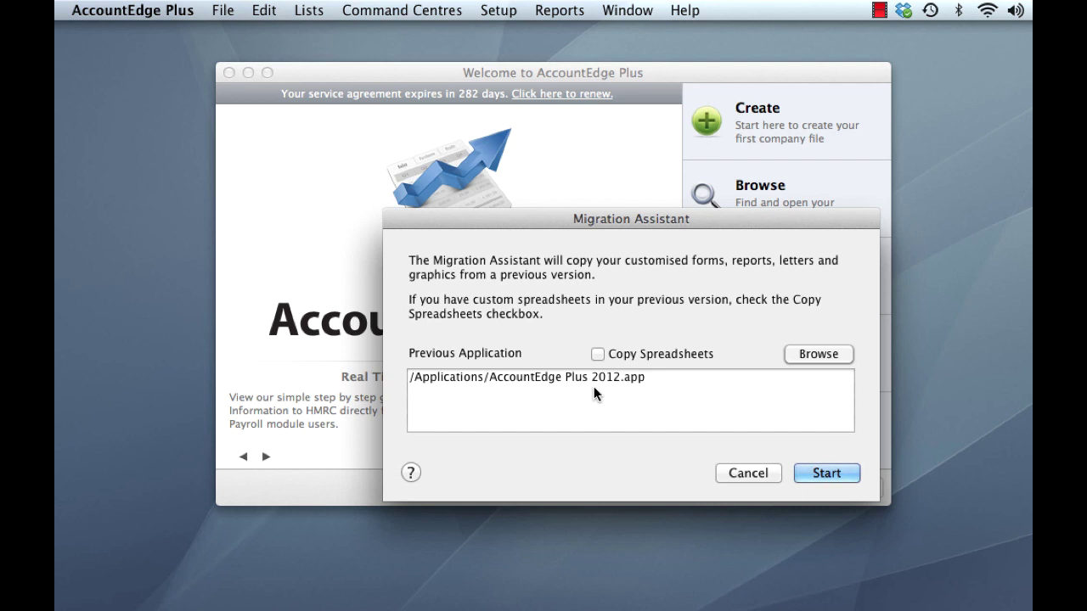
click(826, 473)
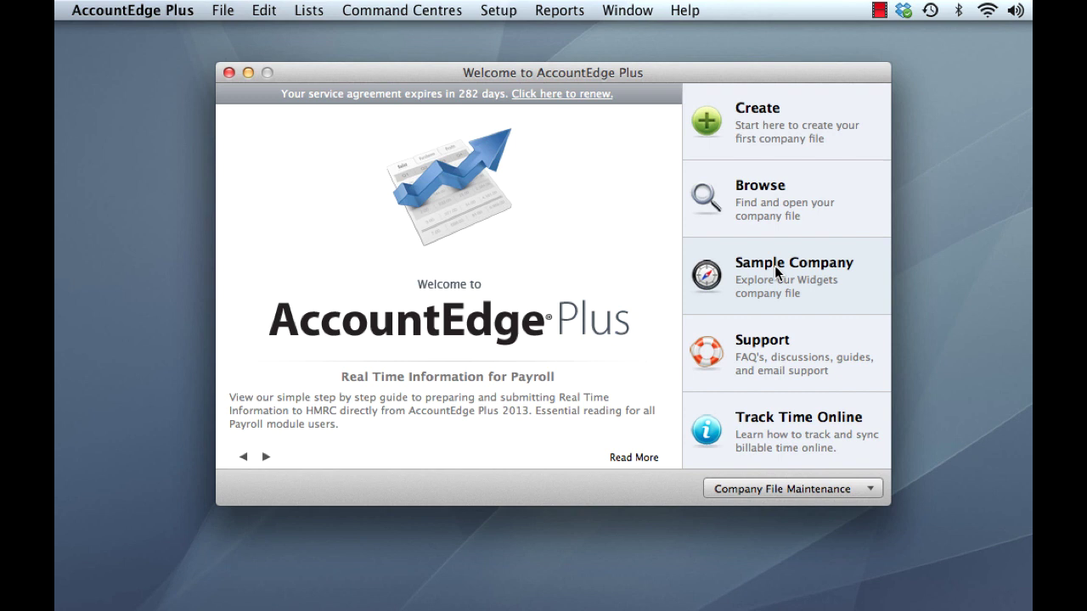
- Start the Upgrade Assistant and select XYZ Limited.myo from the AccountEdge Plus 2012 GB folder
click(818, 490)
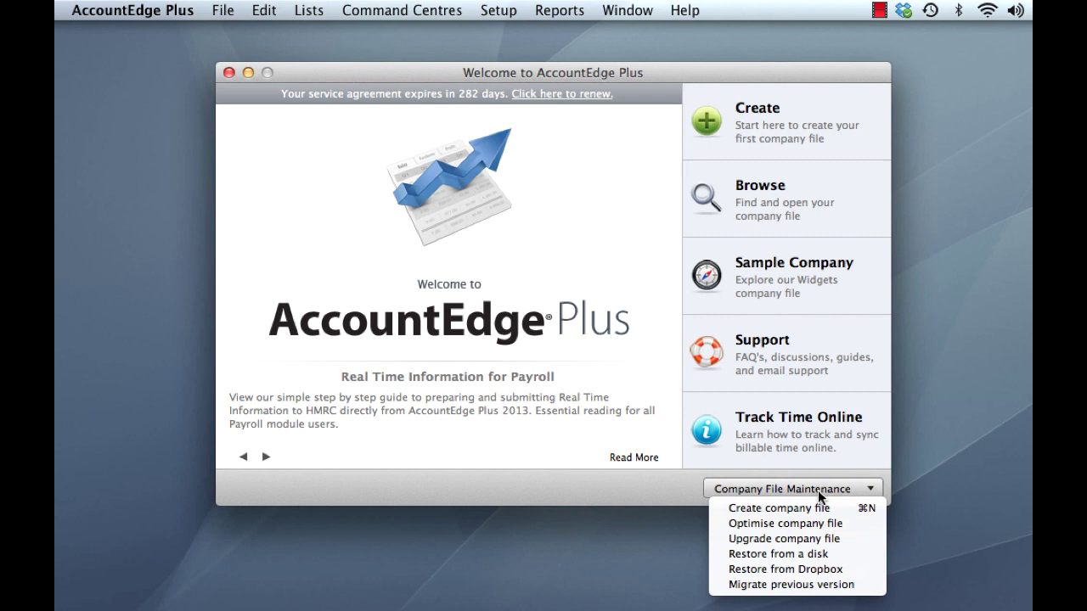
click(842, 539)
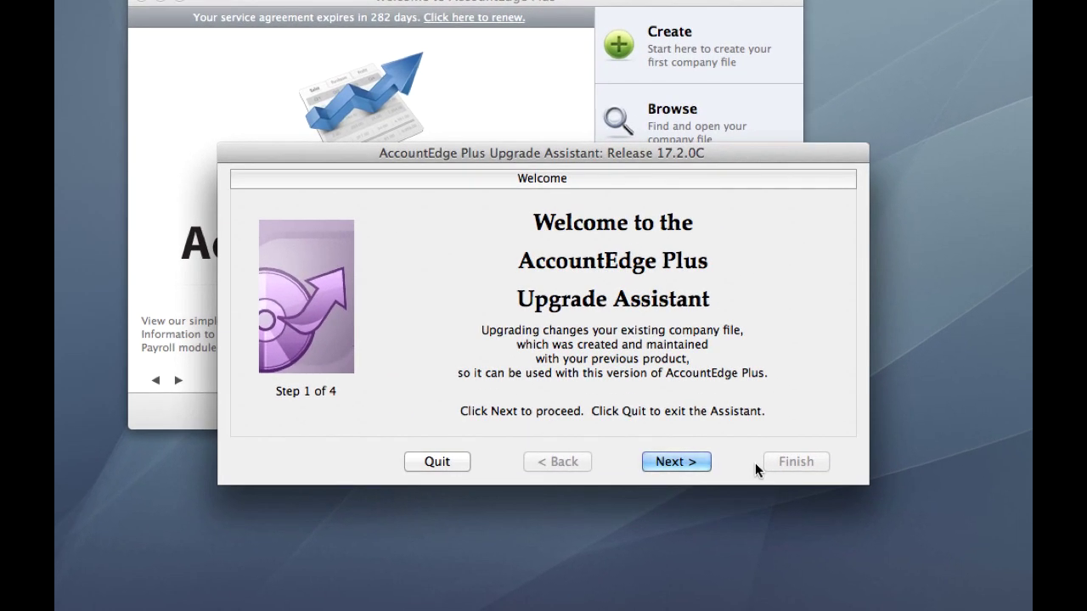
click(675, 465)
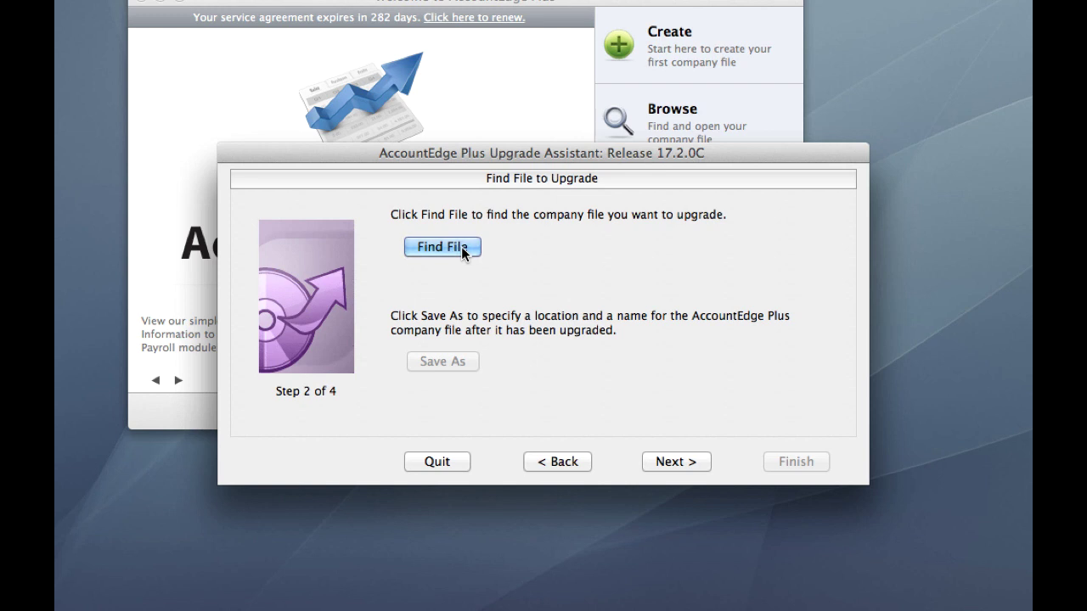
click(463, 248)
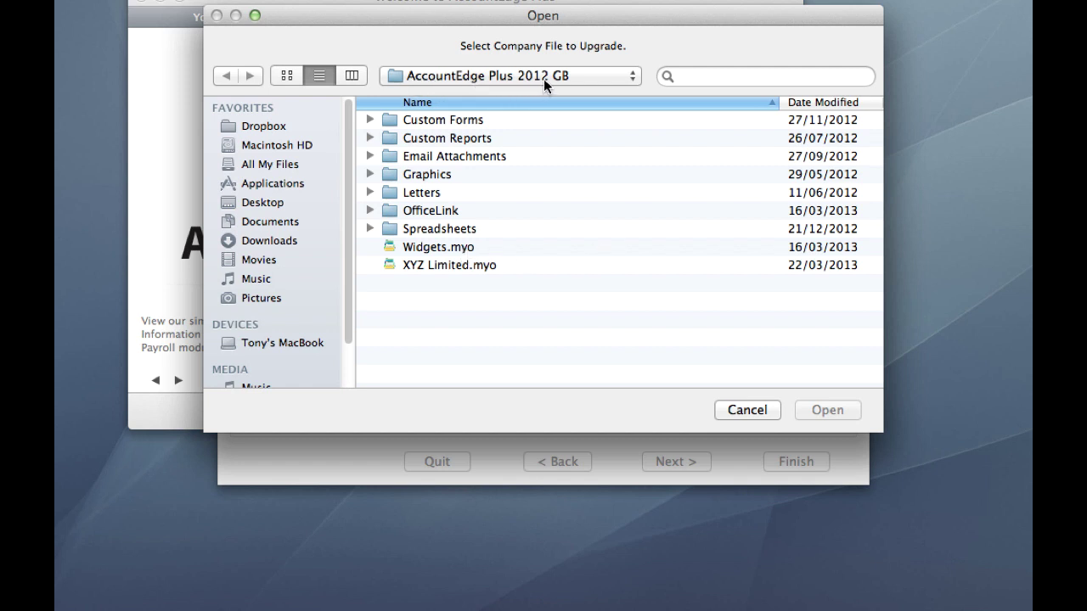
click(433, 269)
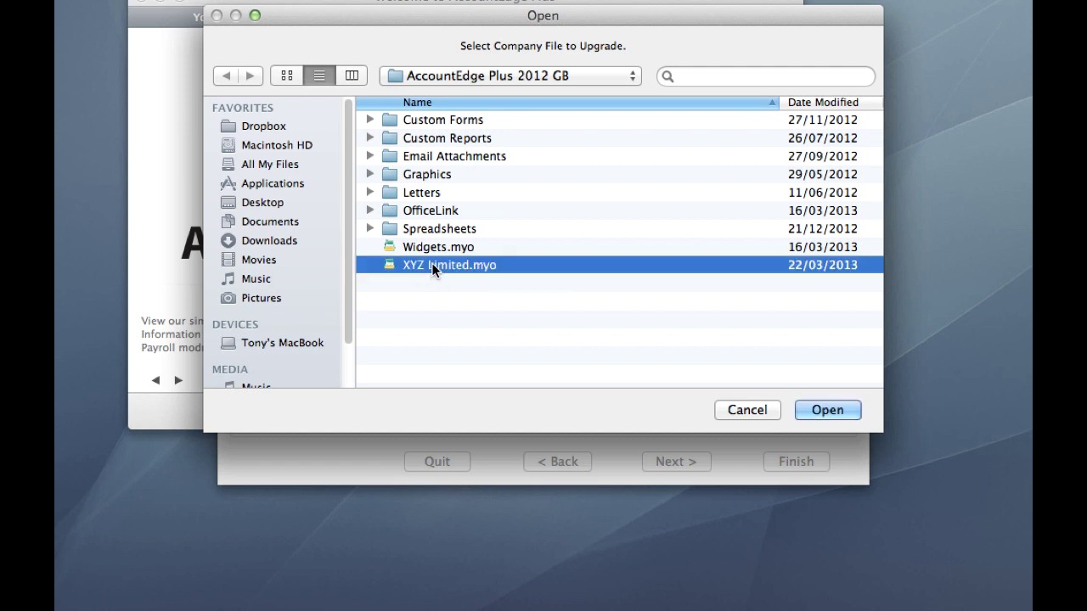
click(833, 408)
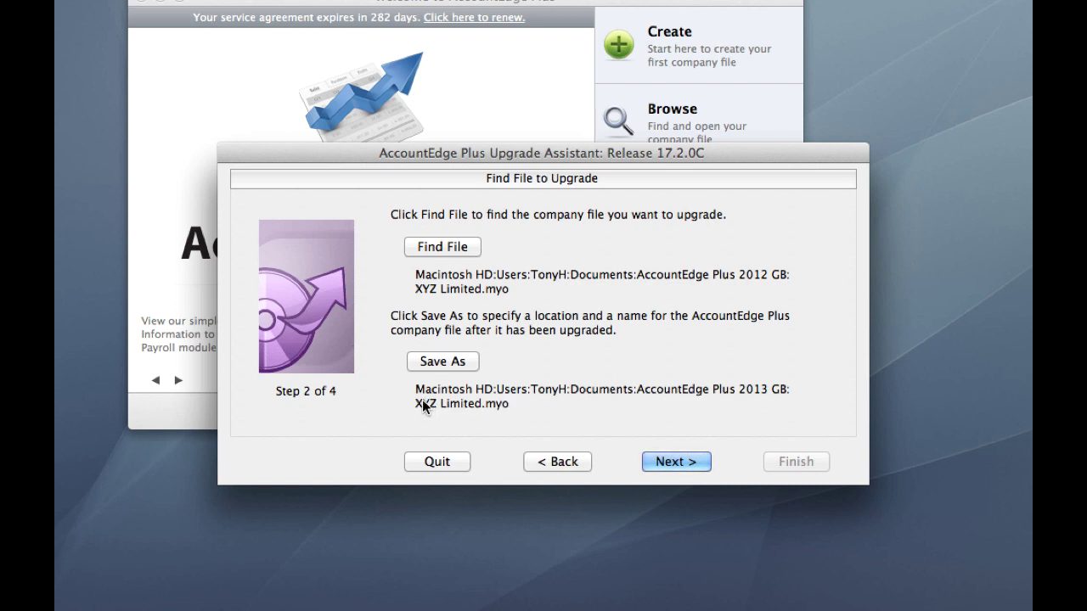
- Save the upgraded copy as 'XYZ Limited v13' in the AccountEdge Plus 2013 GB folder
click(451, 362)
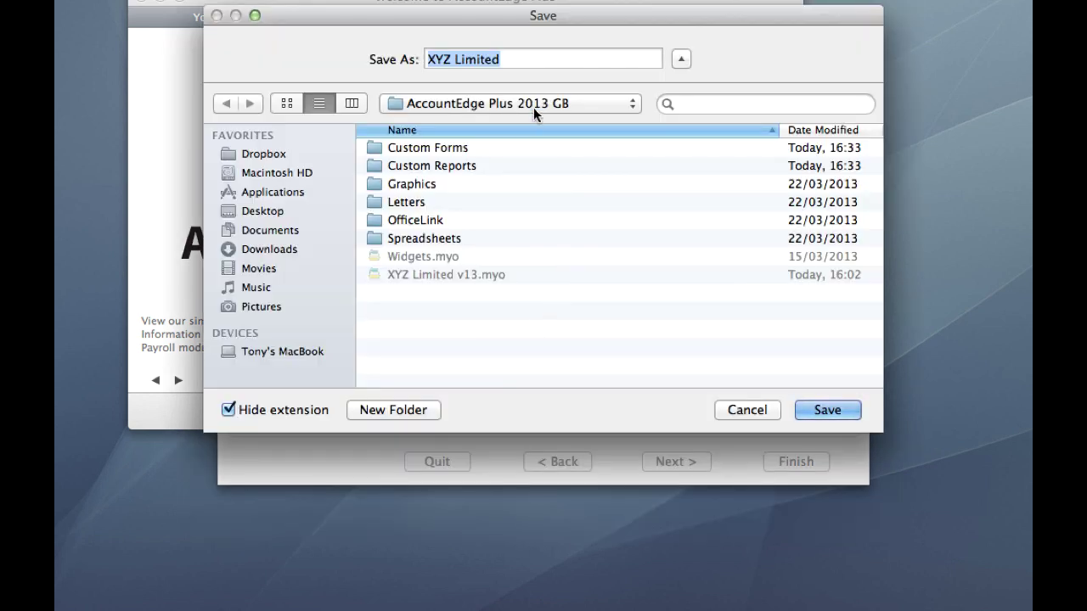
click(517, 60)
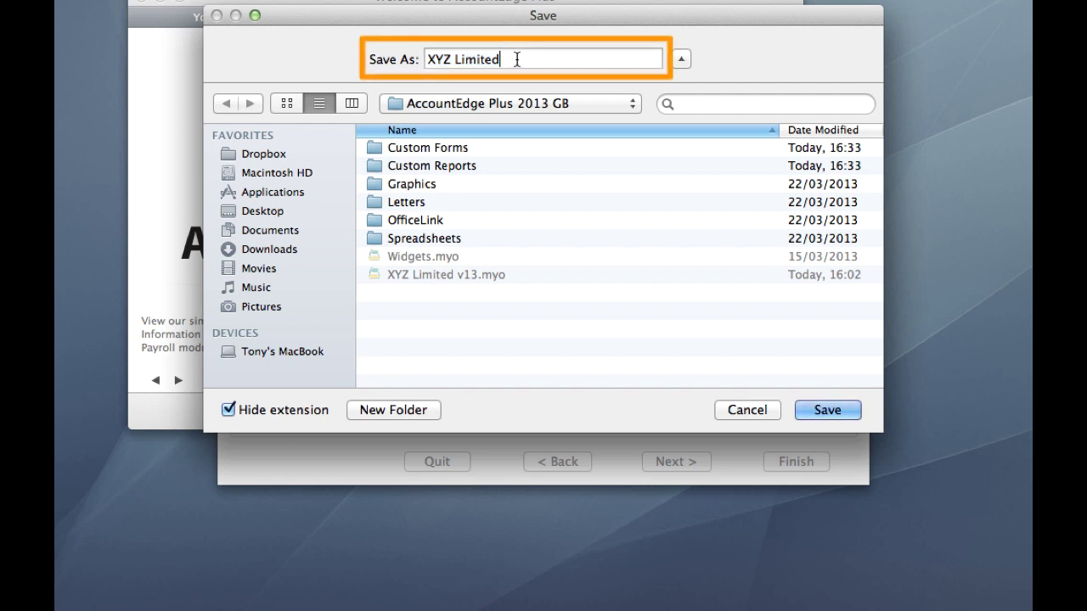
text(v)
text(13)
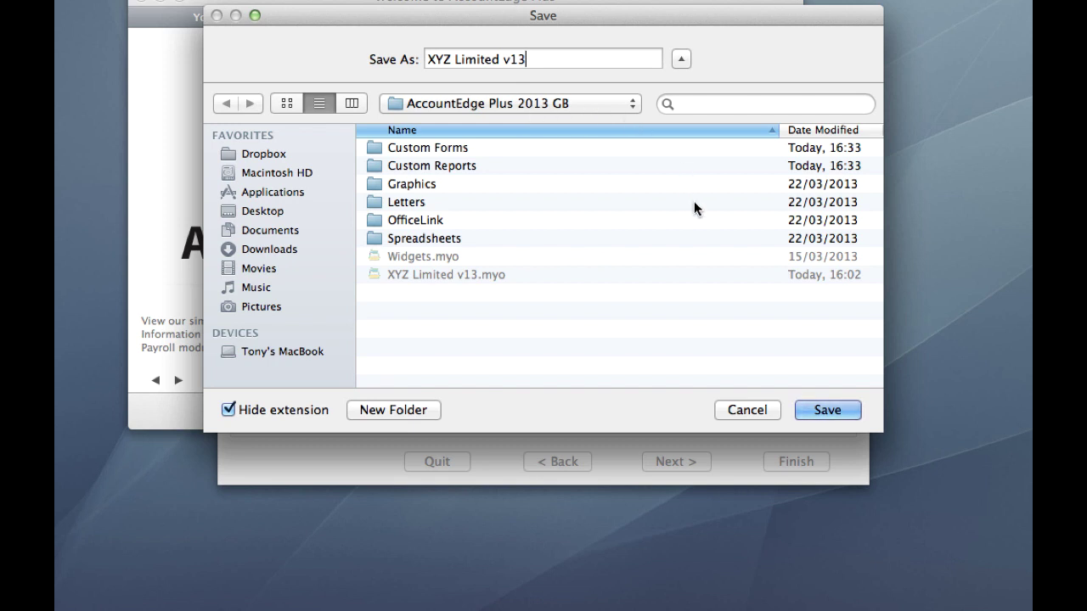
click(835, 411)
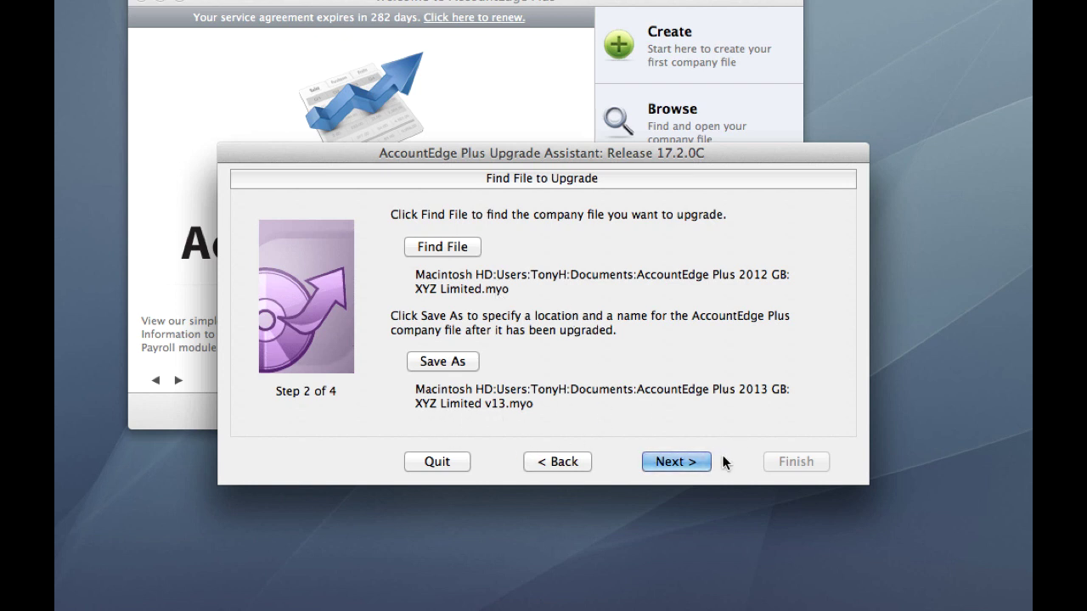
- Confirm the upgrade and run it through to the Step 4 of 4 congratulations page
click(684, 463)
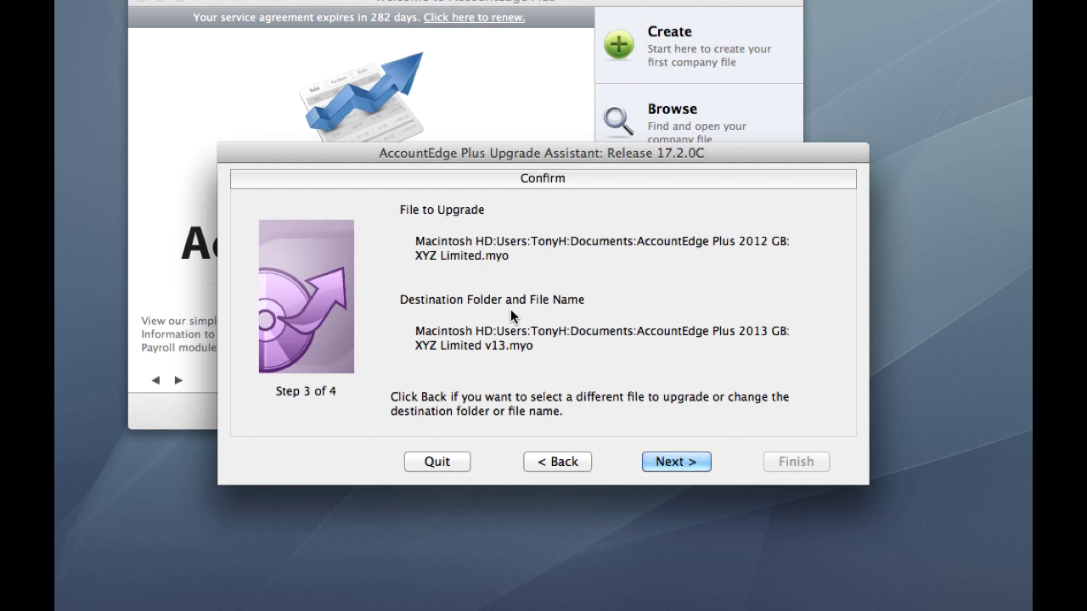
click(697, 463)
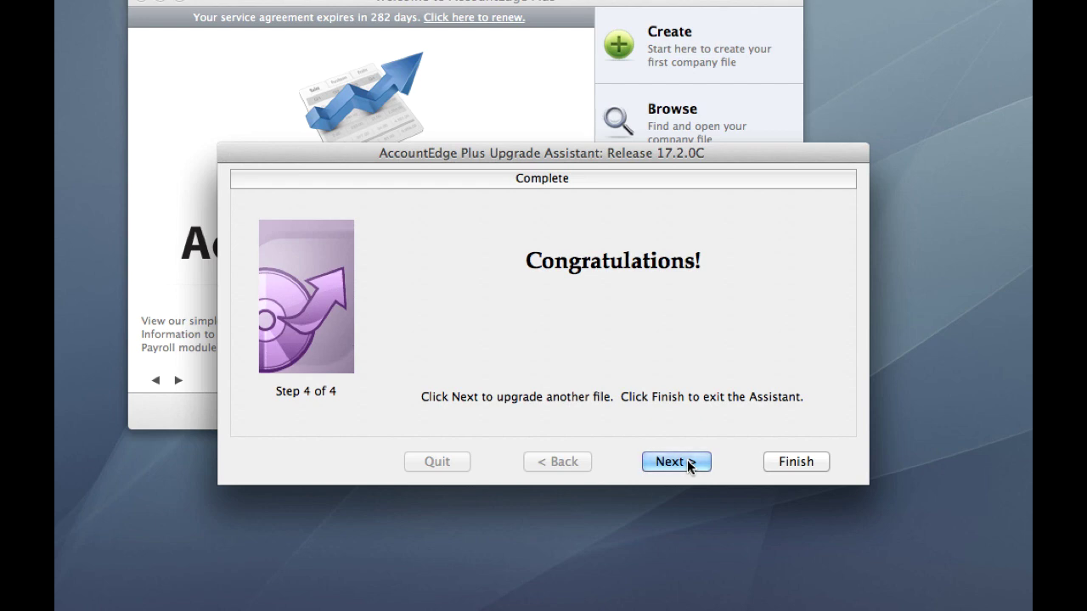
- Finish the assistant, open XYZ Limited v13.myo from the AccountEdge Plus 2013 GB folder, and sign on
click(808, 458)
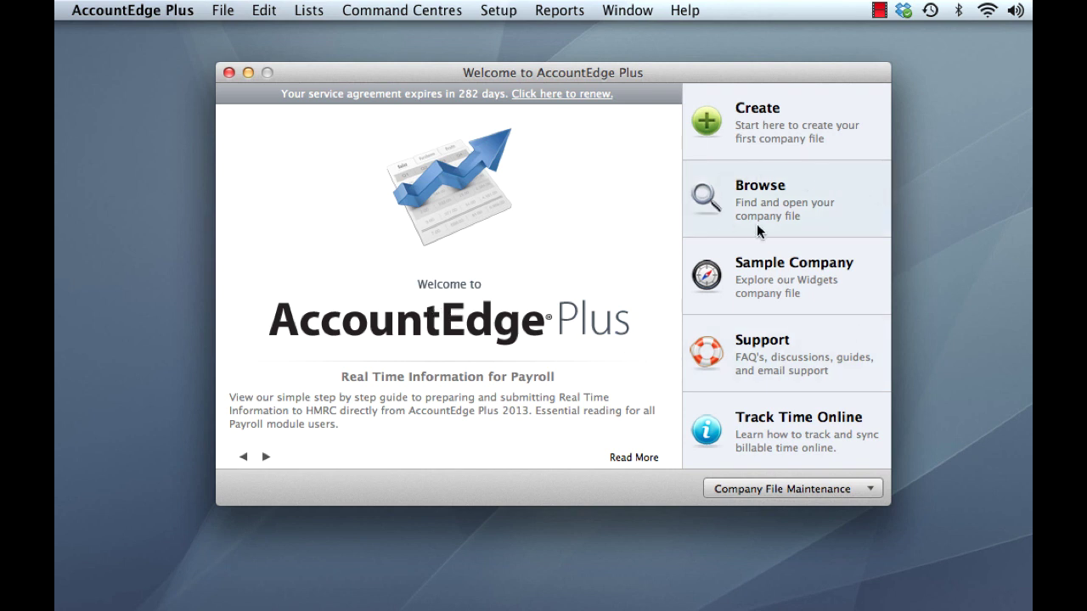
click(819, 218)
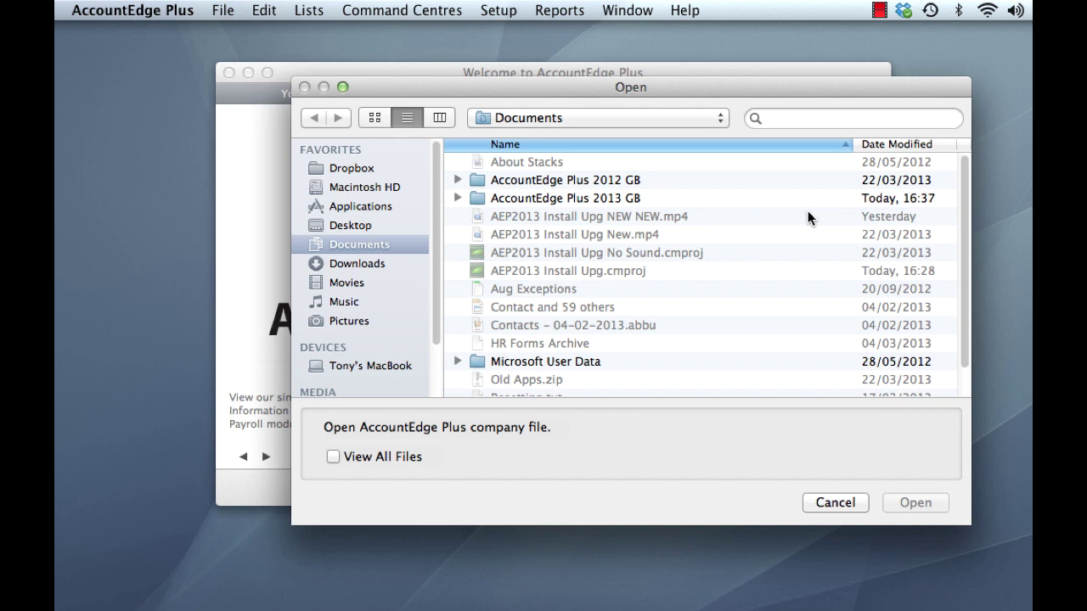
click(546, 200)
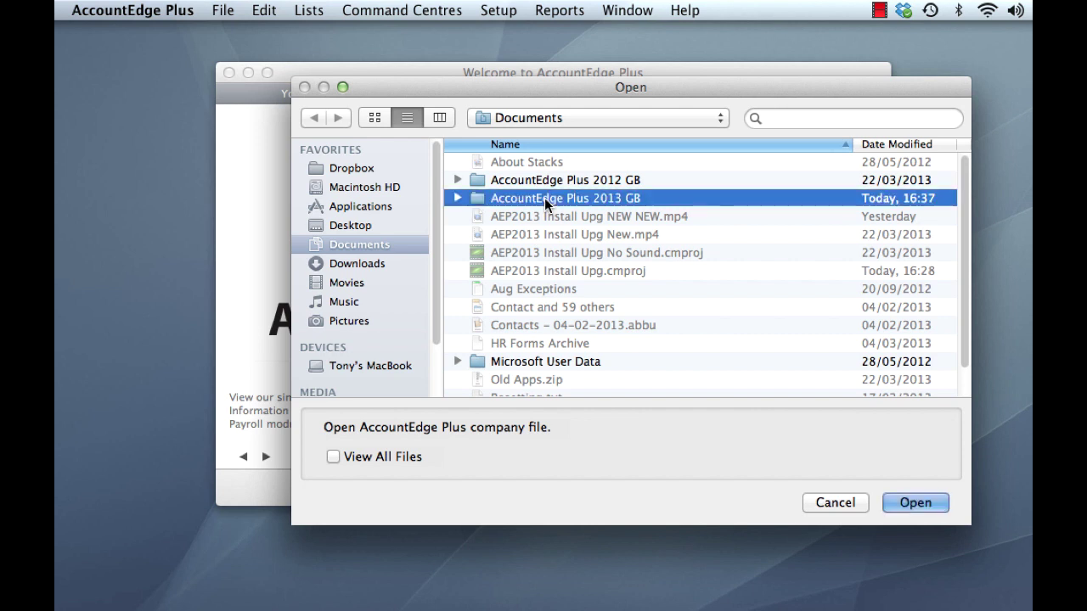
double_click(544, 198)
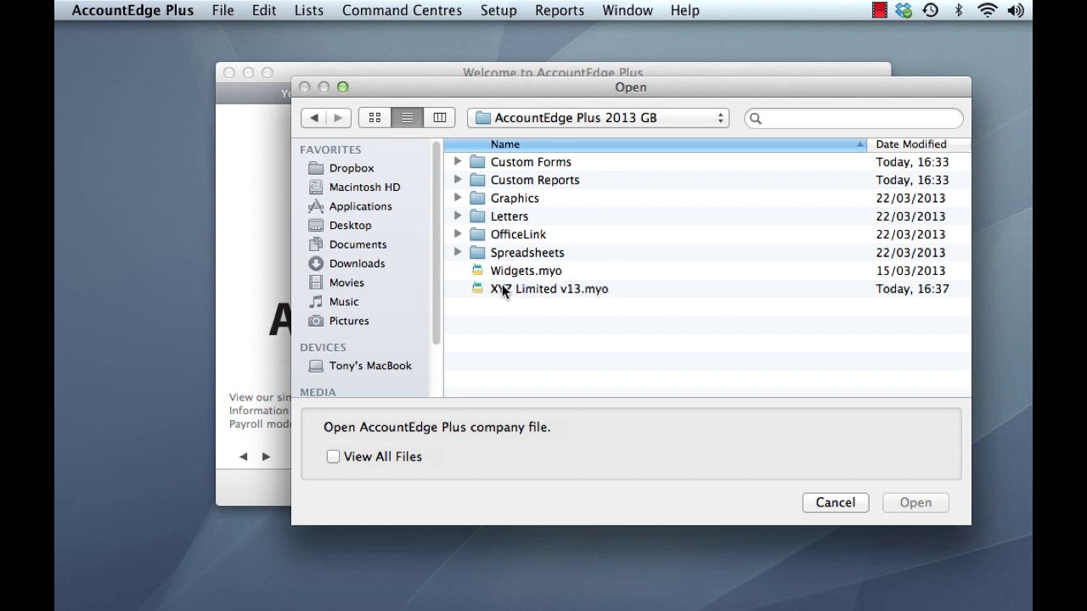
click(574, 290)
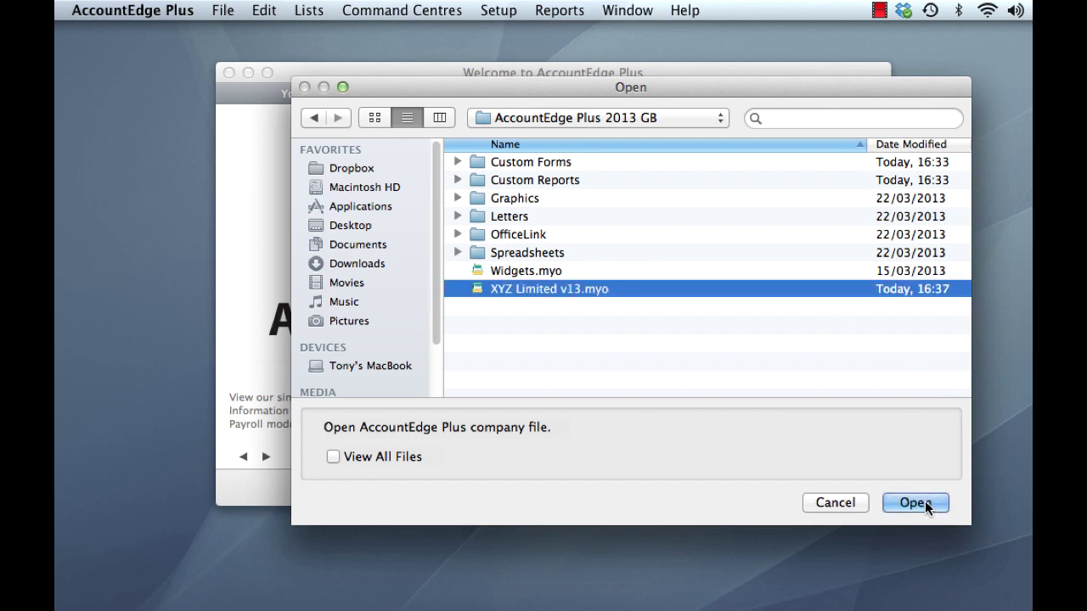
click(925, 501)
click(740, 439)
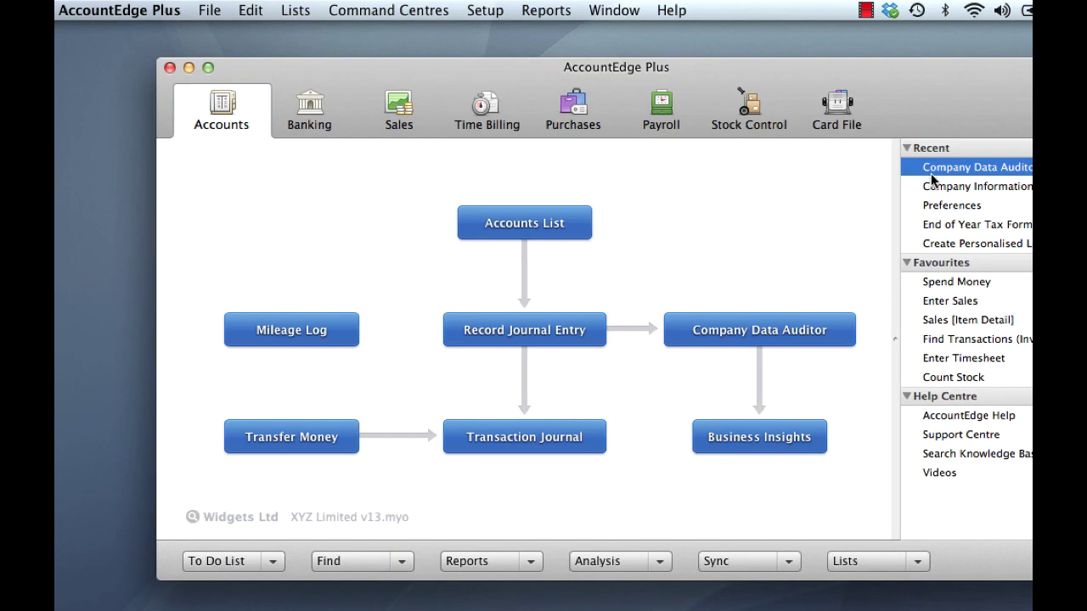
- Shift the company window left, then check About AccountEdge Plus shows Version 13, Build 17.2.0J
drag(916, 110, 851, 117)
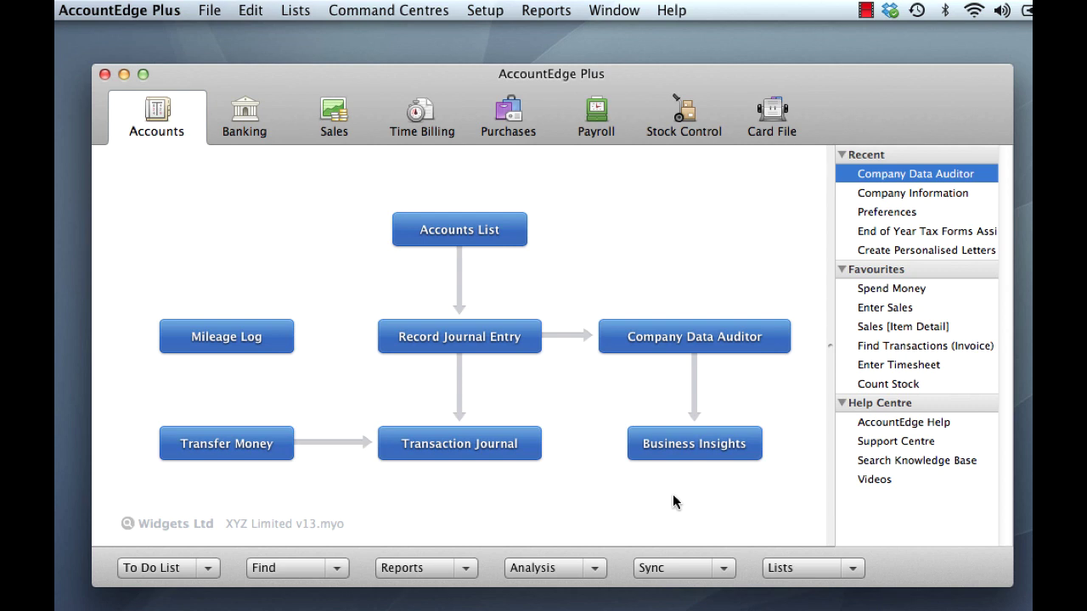
click(115, 13)
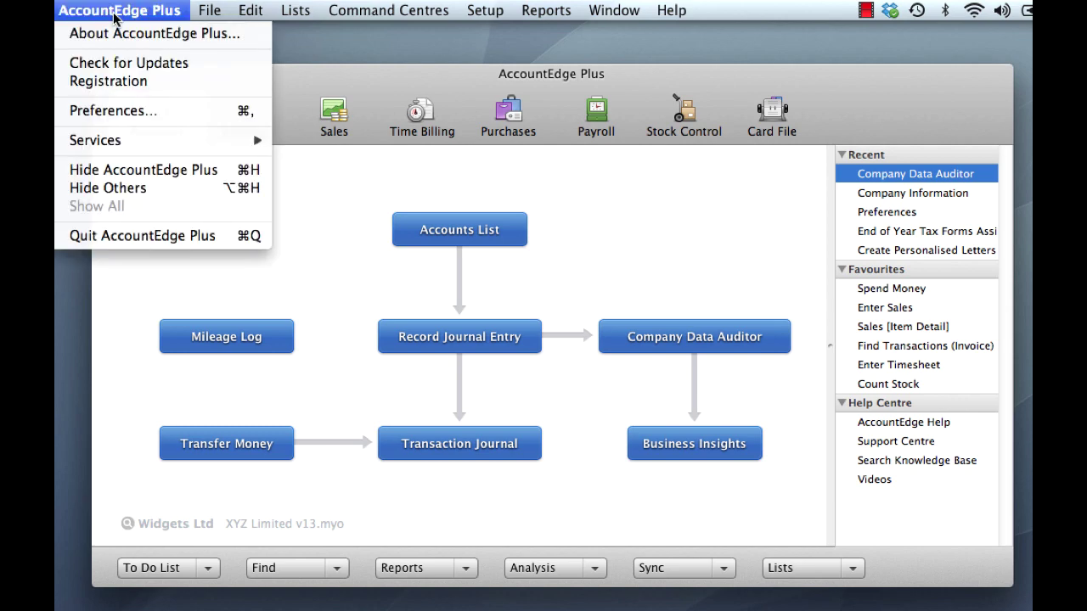
click(166, 41)
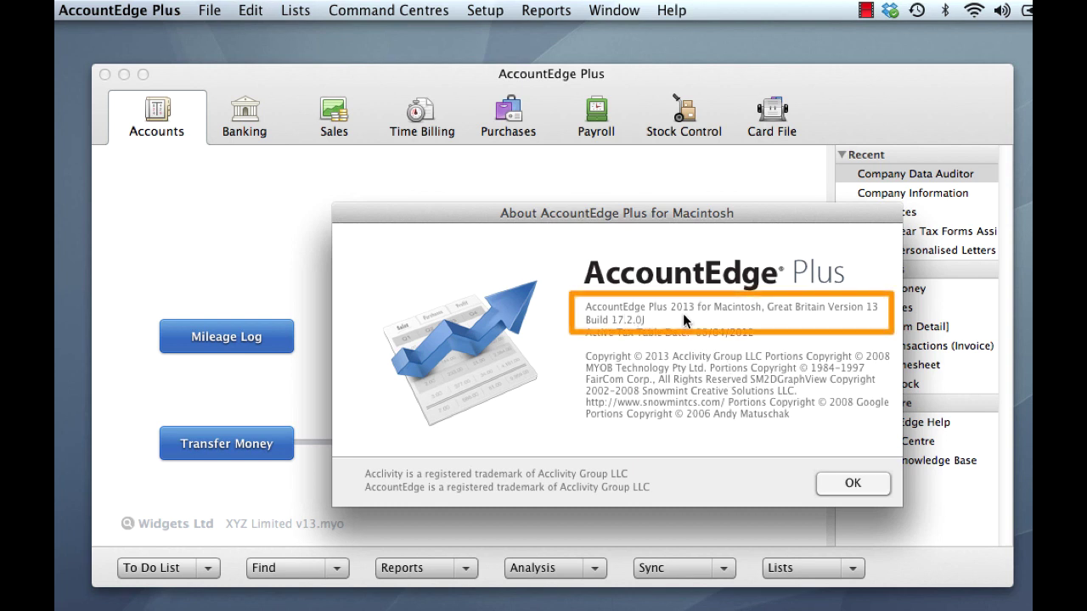
click(883, 484)
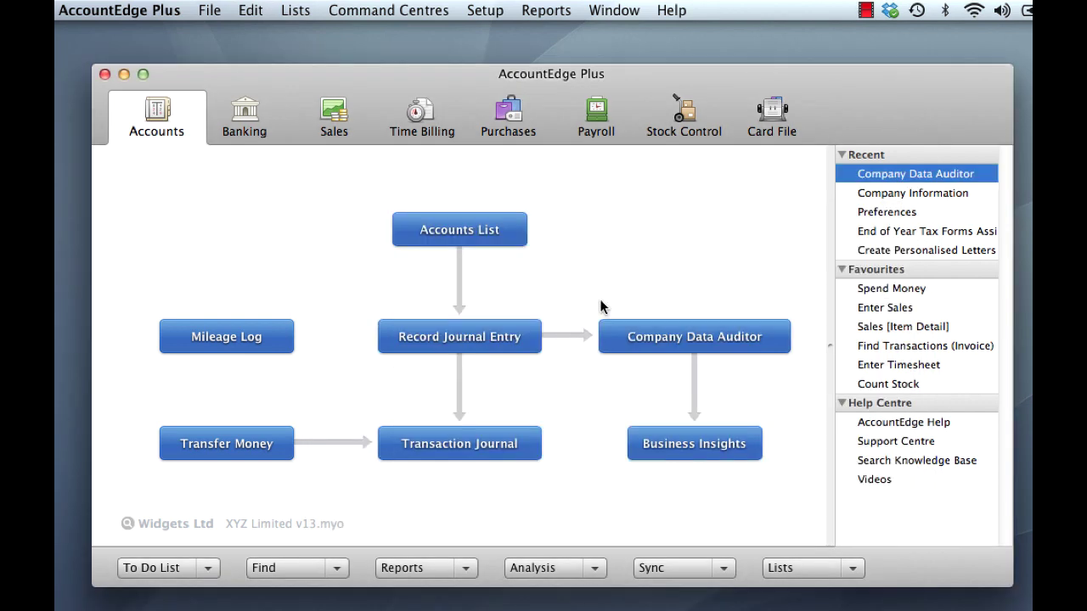
click(491, 12)
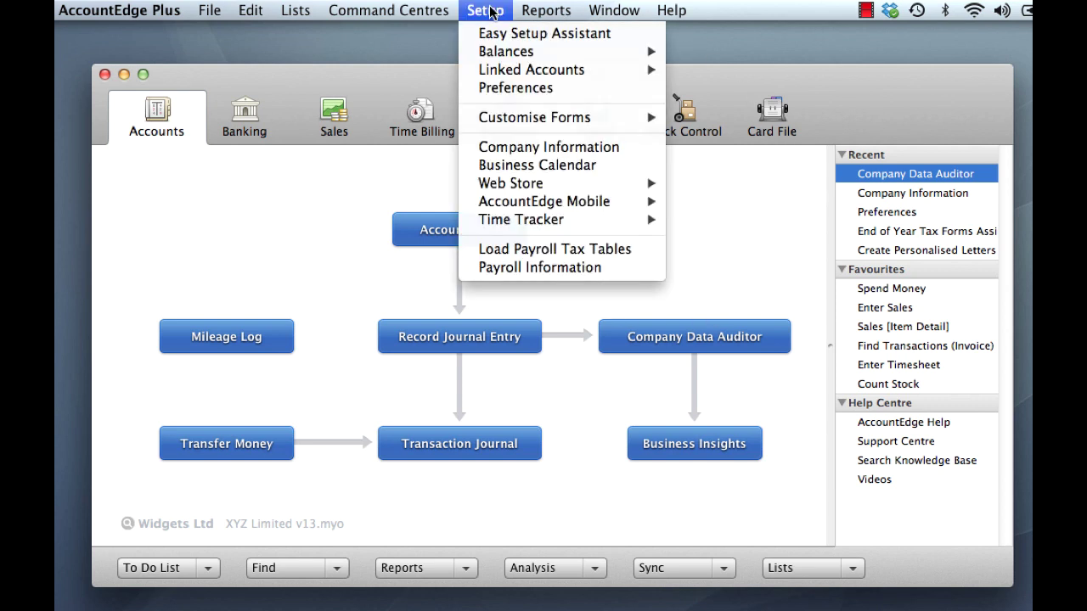
click(542, 91)
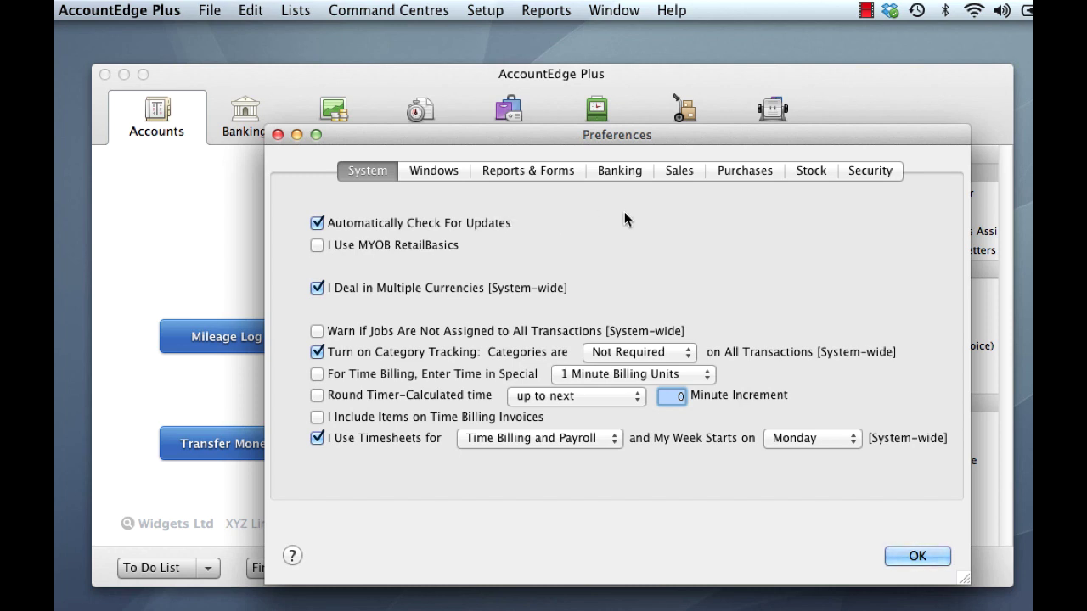
click(917, 557)
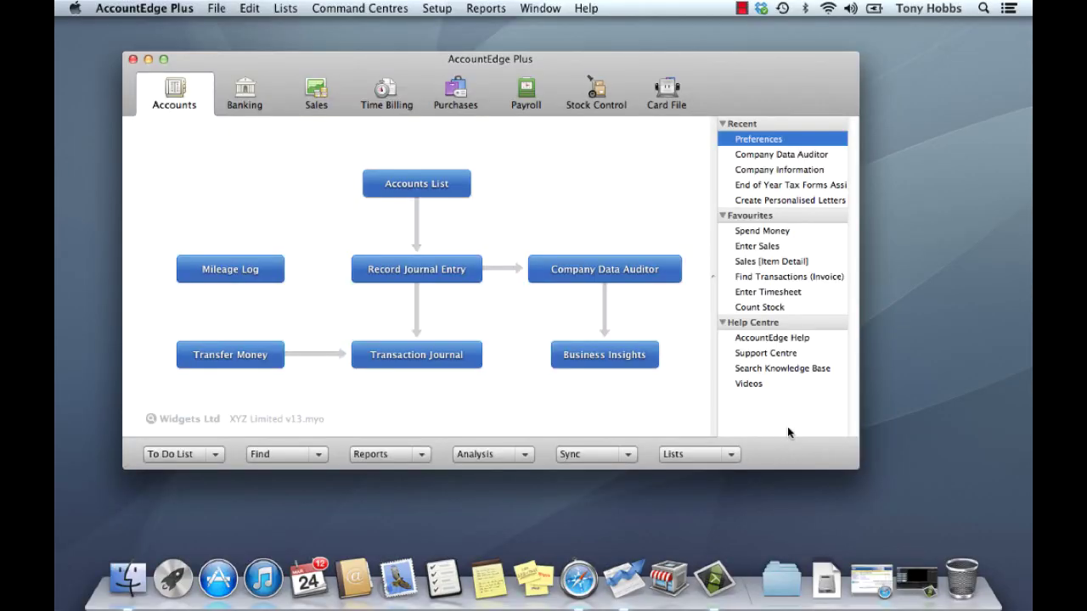